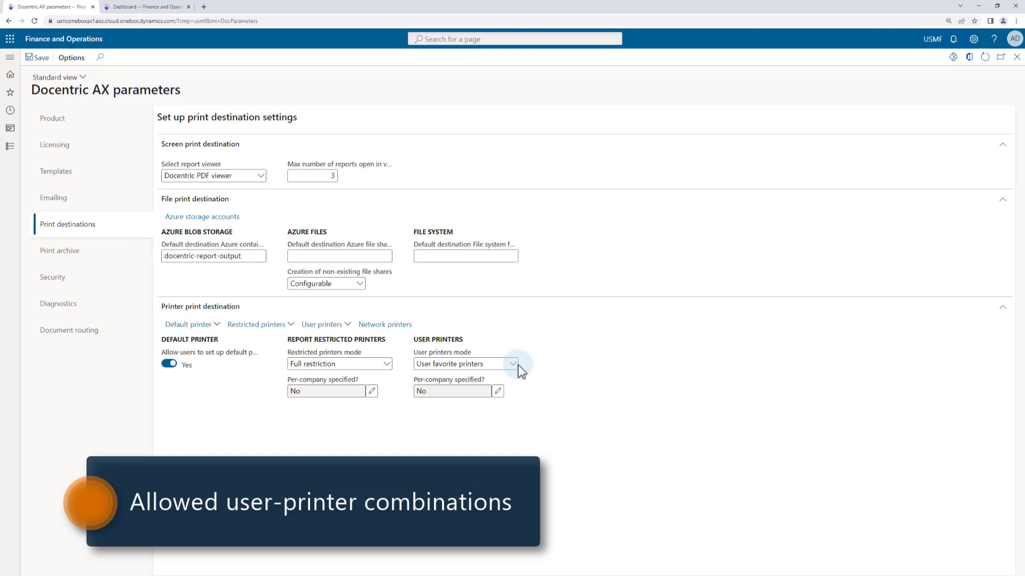
Set the restricted printers mode for report printers to No restriction
left_click(514, 364)
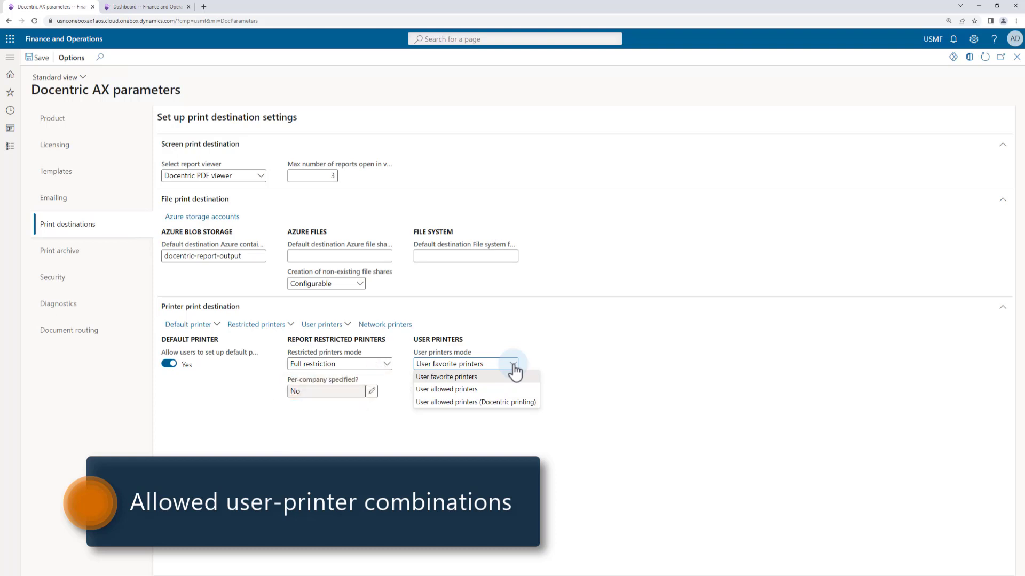
left_click(514, 372)
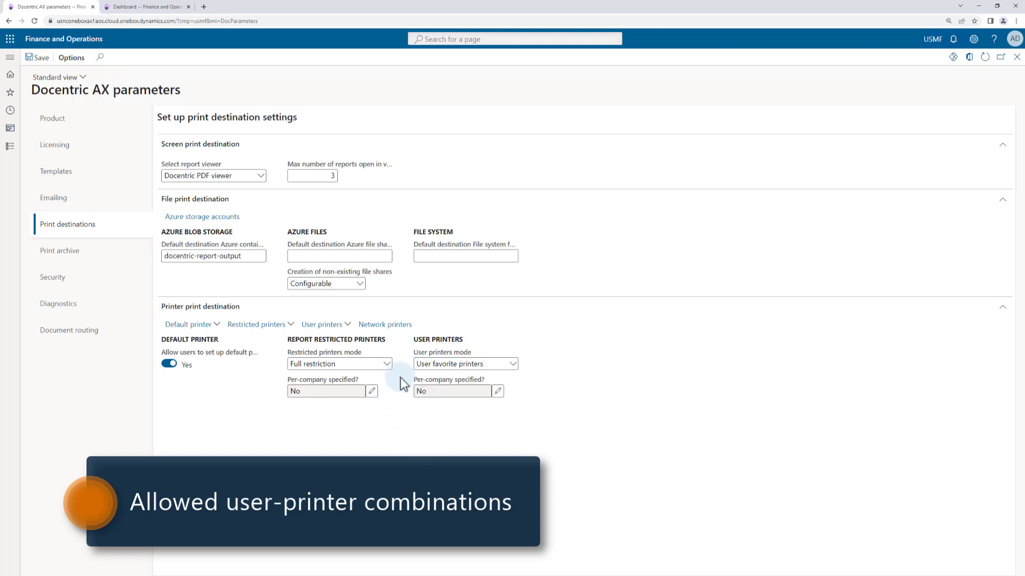
left_click(386, 365)
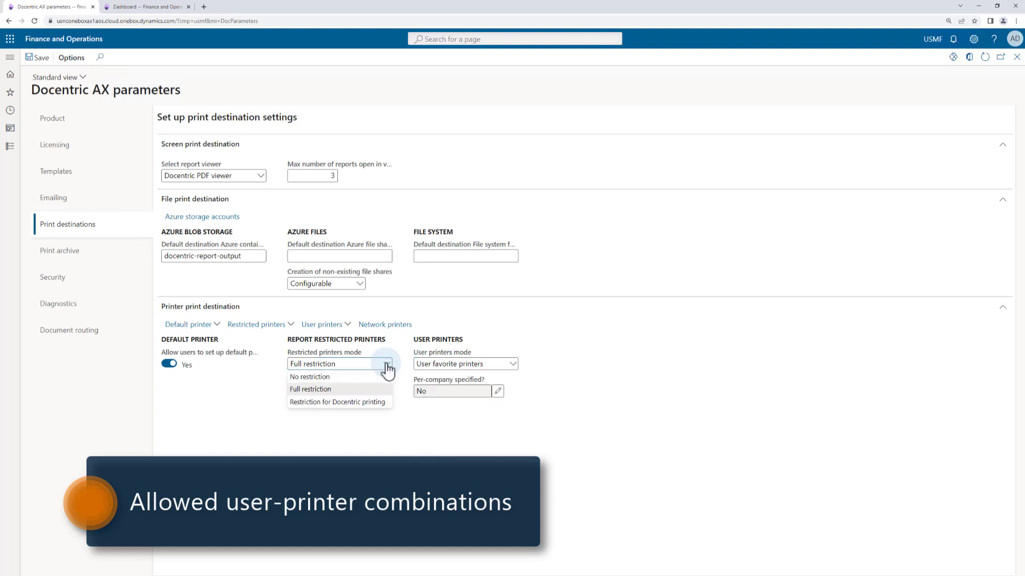
left_click(320, 377)
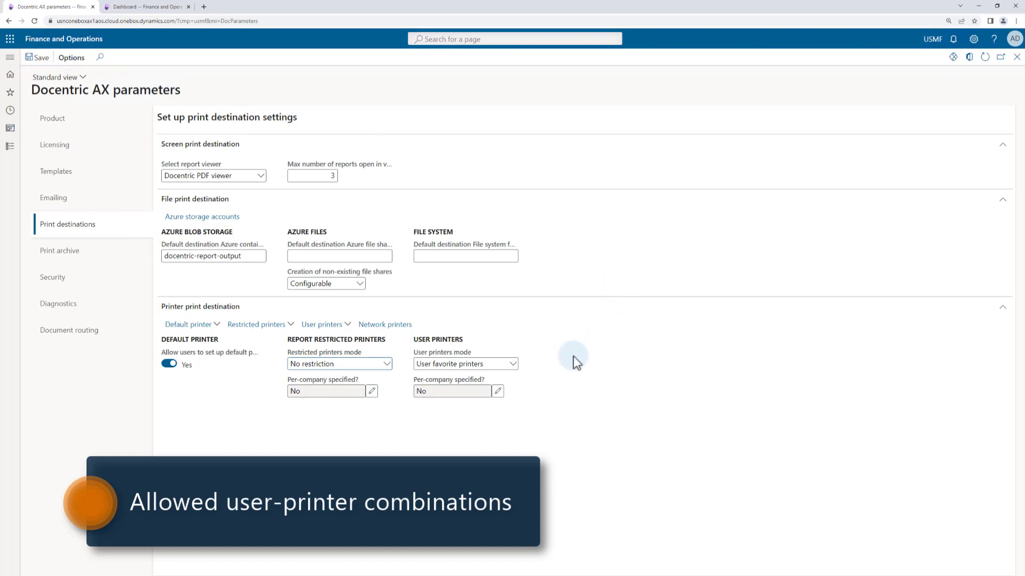
Set the user printers mode to User allowed printers, accept enabling the restrictive mode, and save the parameters
left_click(513, 365)
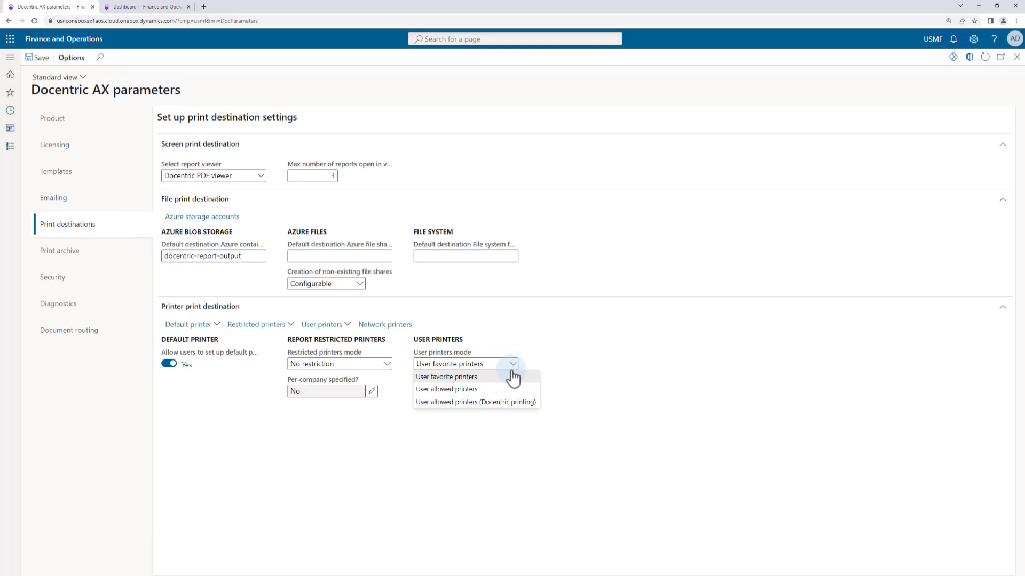
left_click(474, 389)
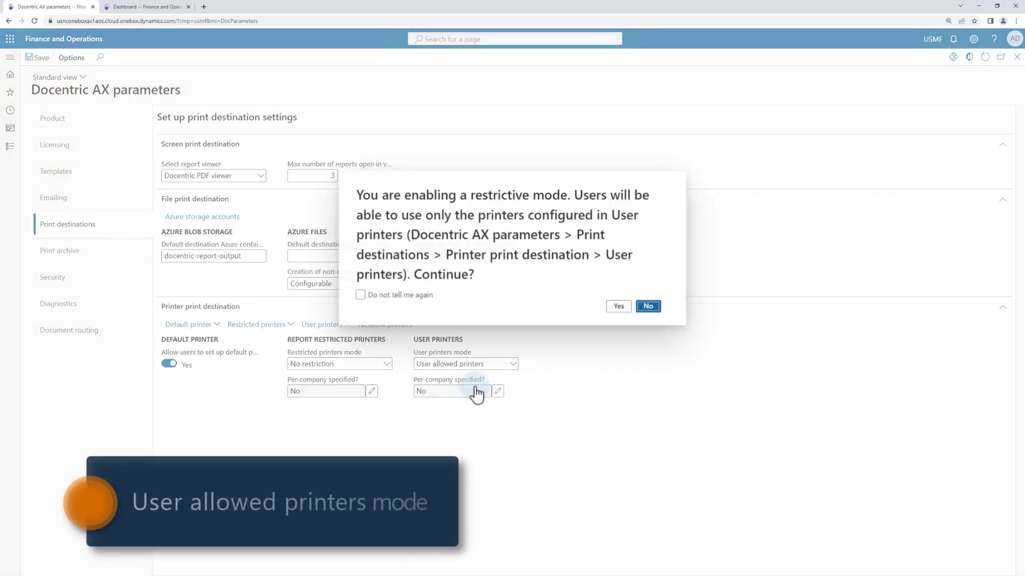
left_click(618, 308)
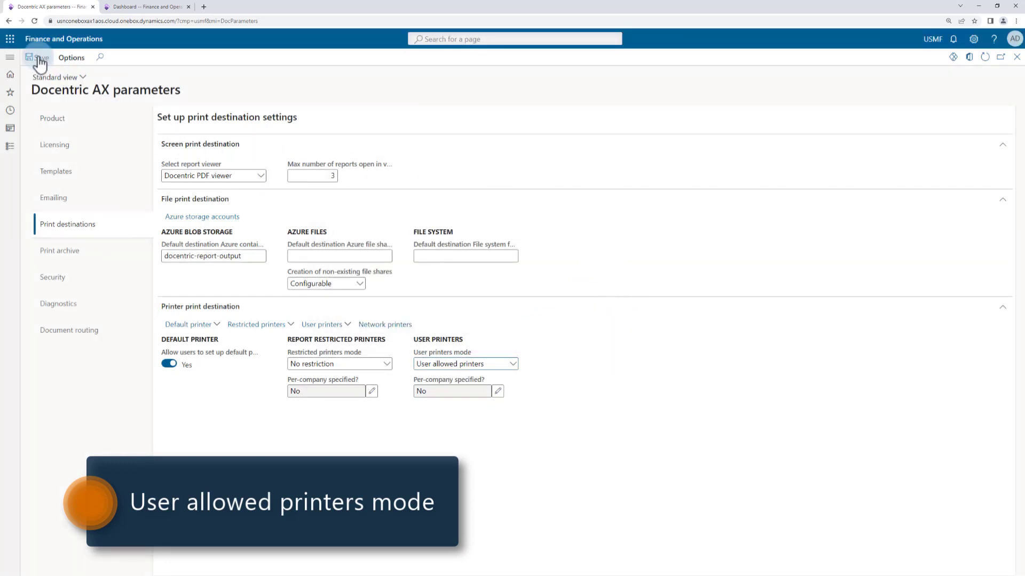
left_click(40, 58)
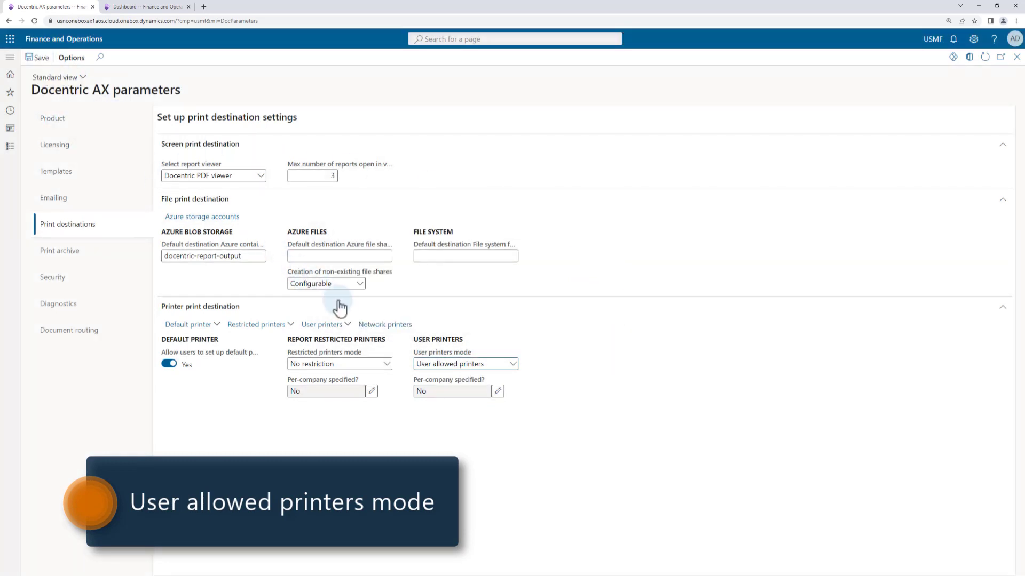
Open the user printers setup by printer and show Printer 01's details alongside the printer list
left_click(346, 326)
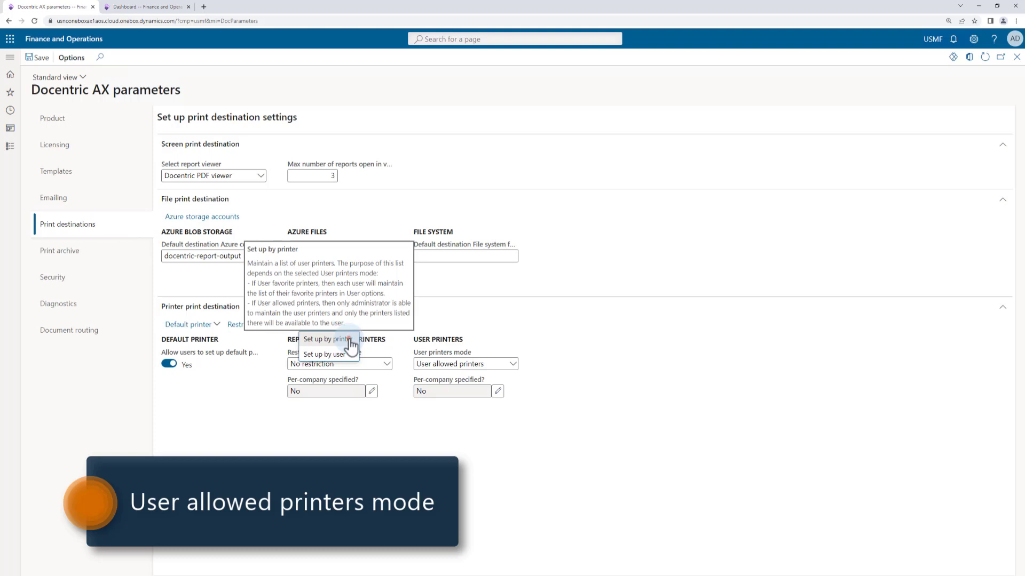
left_click(326, 339)
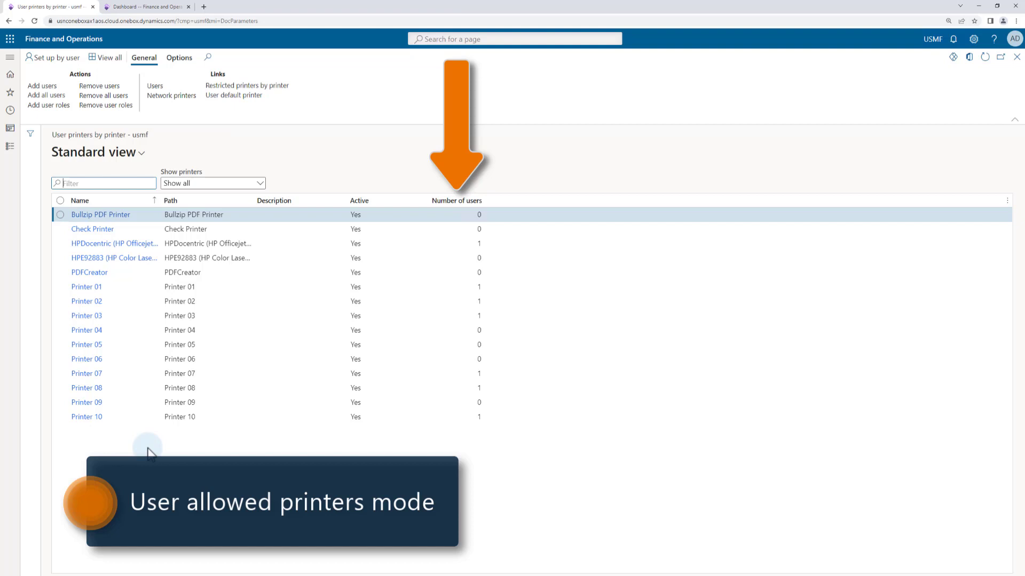
left_click(89, 288)
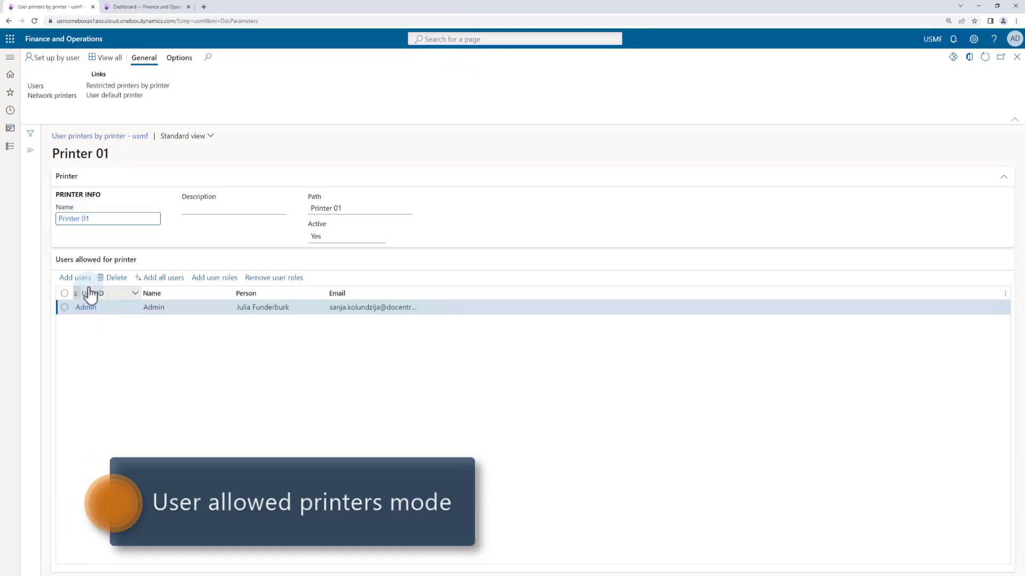
left_click(30, 150)
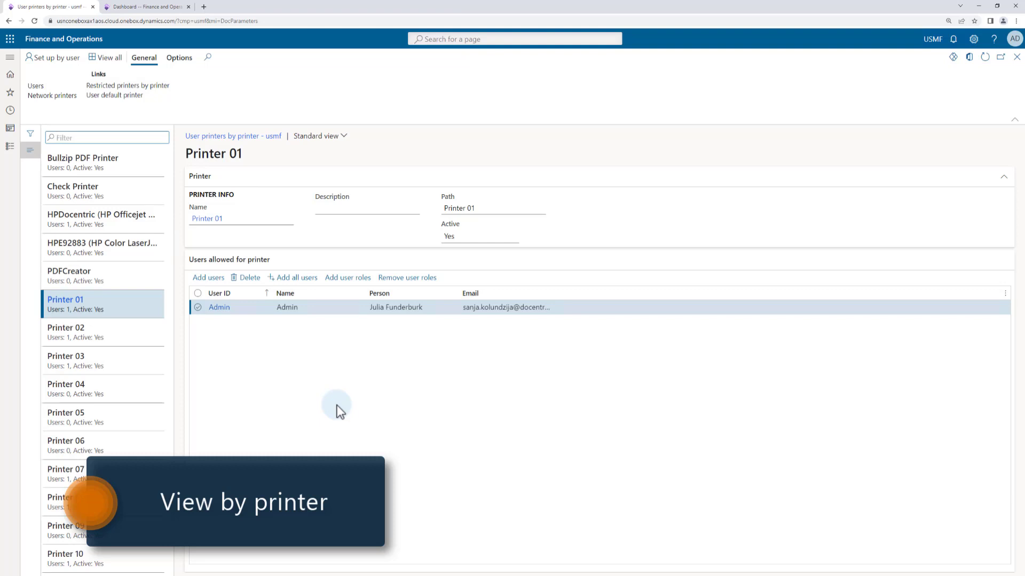
Add three users, the consecutive entries just below cdsdevuser2, to the users allowed for Printer 01
left_click(216, 279)
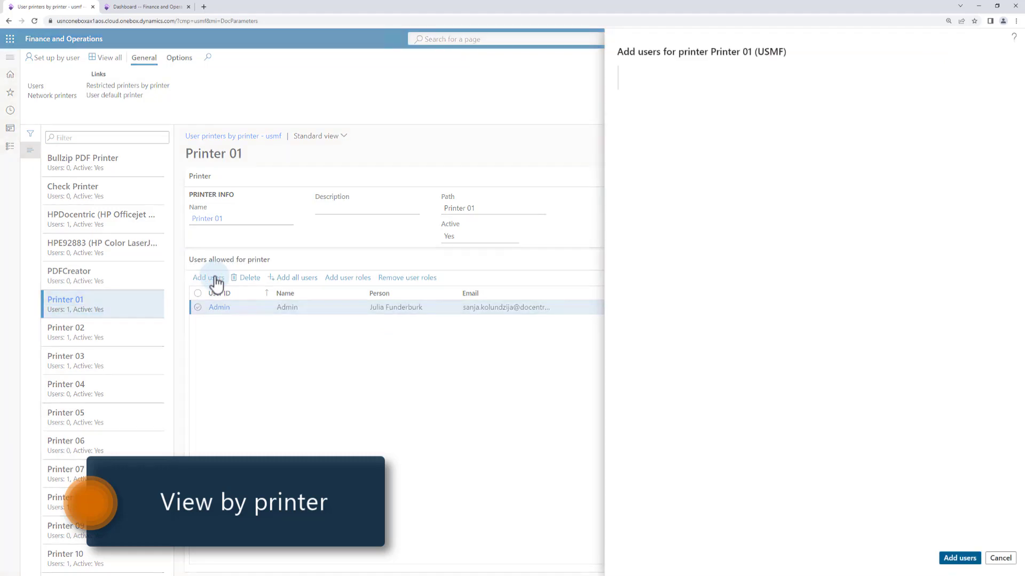
left_click(626, 304)
left_click(625, 319)
left_click(625, 333)
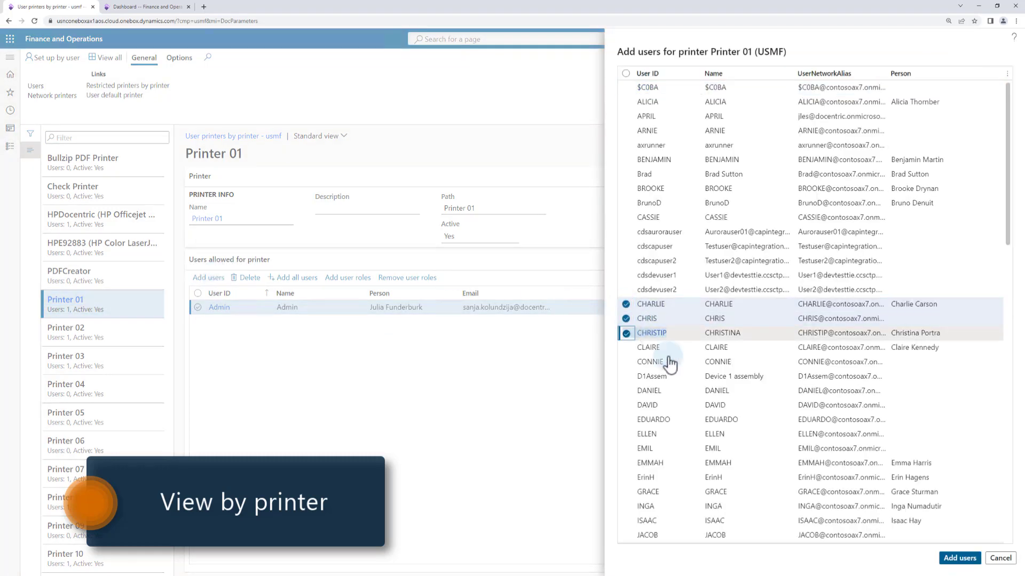
left_click(958, 559)
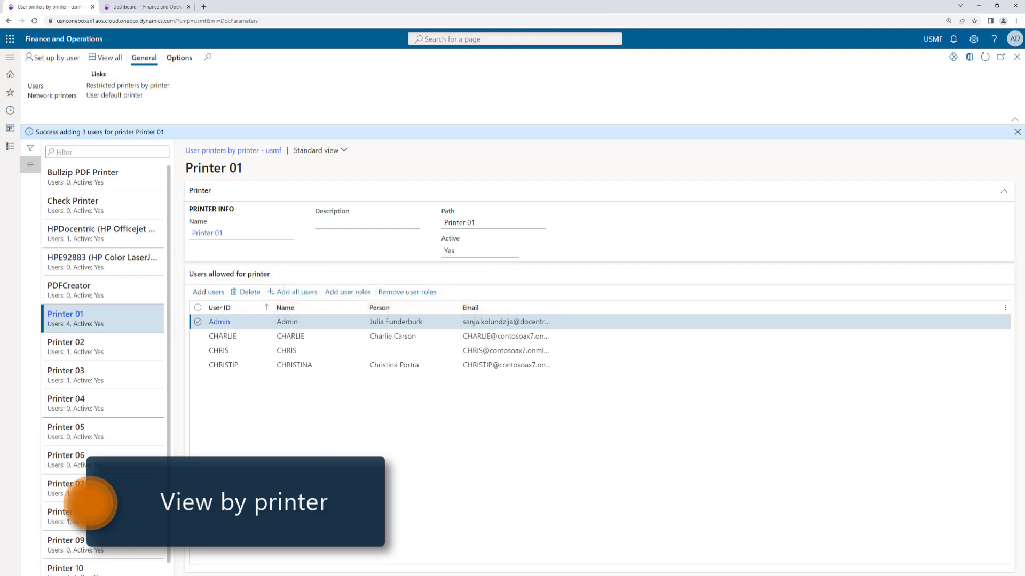
Add users with the Accounts payable clerk role to Printer 03, Printer 04 and Printer 05 from the overview of all printers
left_click(249, 151)
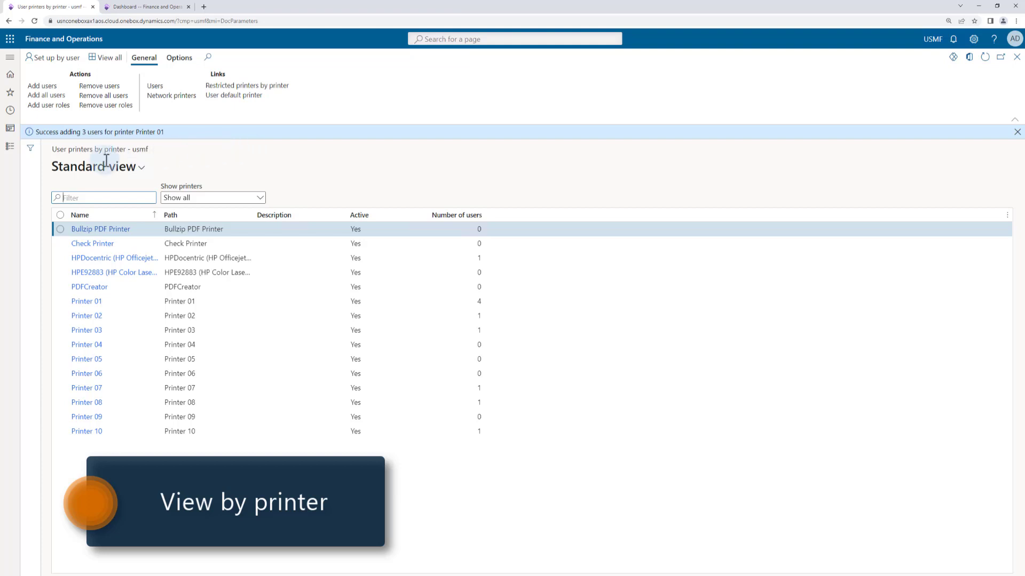
left_click(60, 330)
left_click(61, 345)
left_click(61, 359)
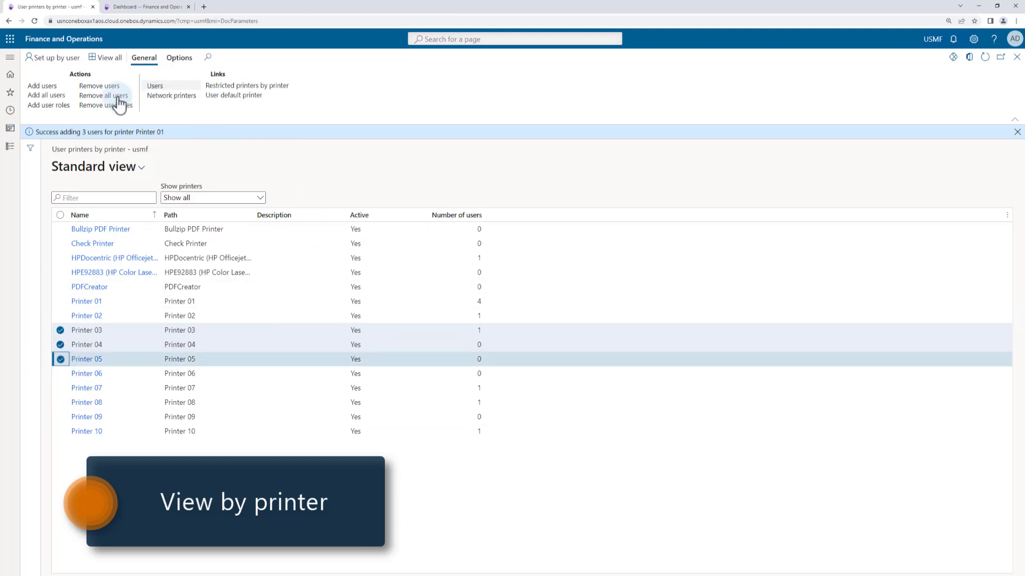
left_click(55, 106)
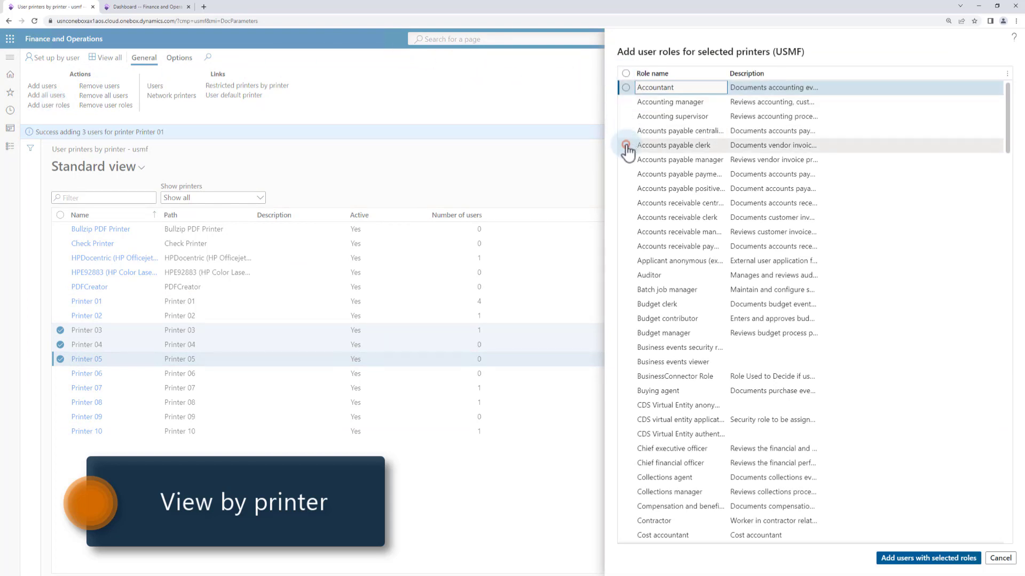
left_click(626, 145)
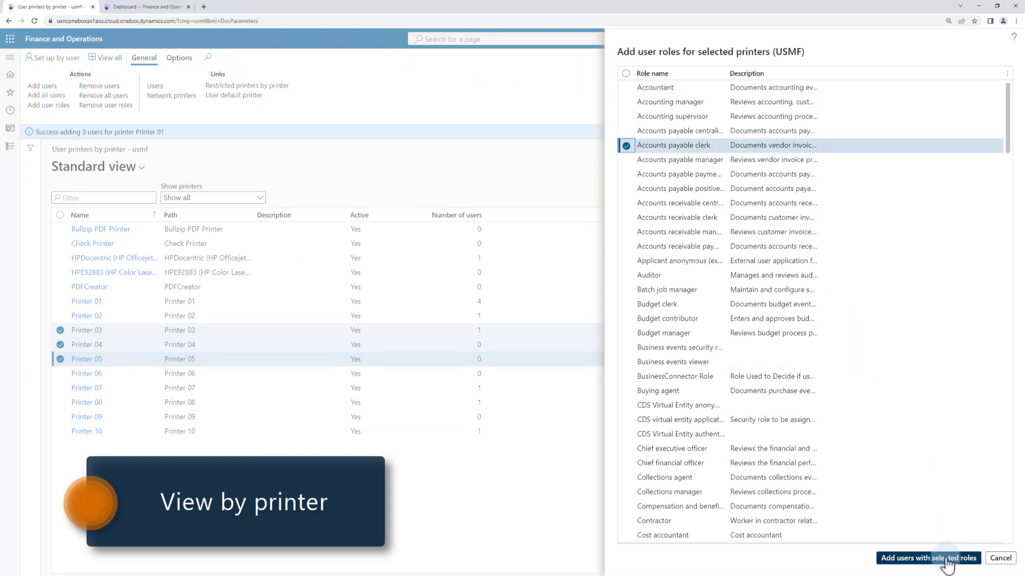
left_click(929, 558)
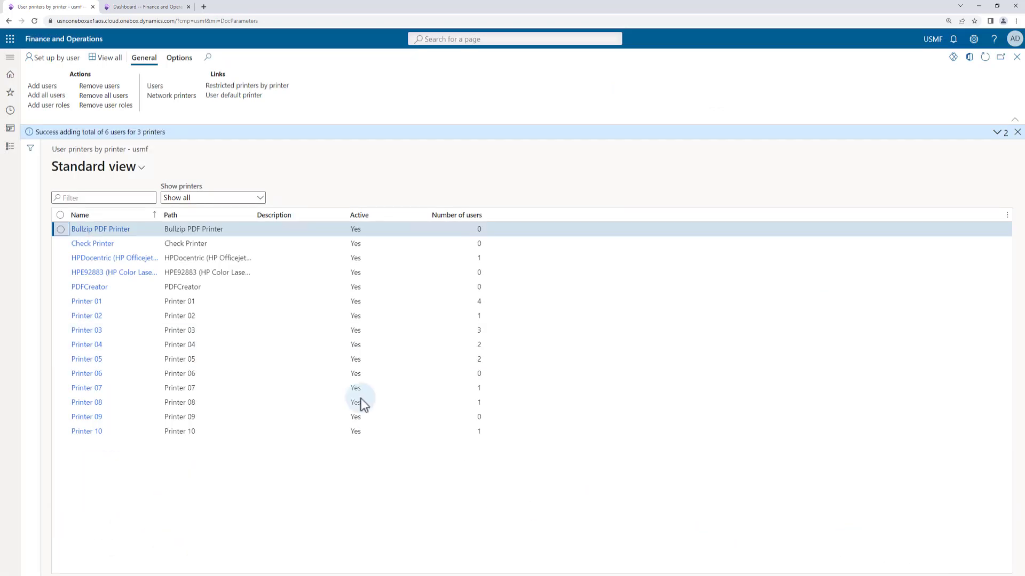
Check the allowed users of Printer 03, Printer 04 and Printer 05
left_click(85, 331)
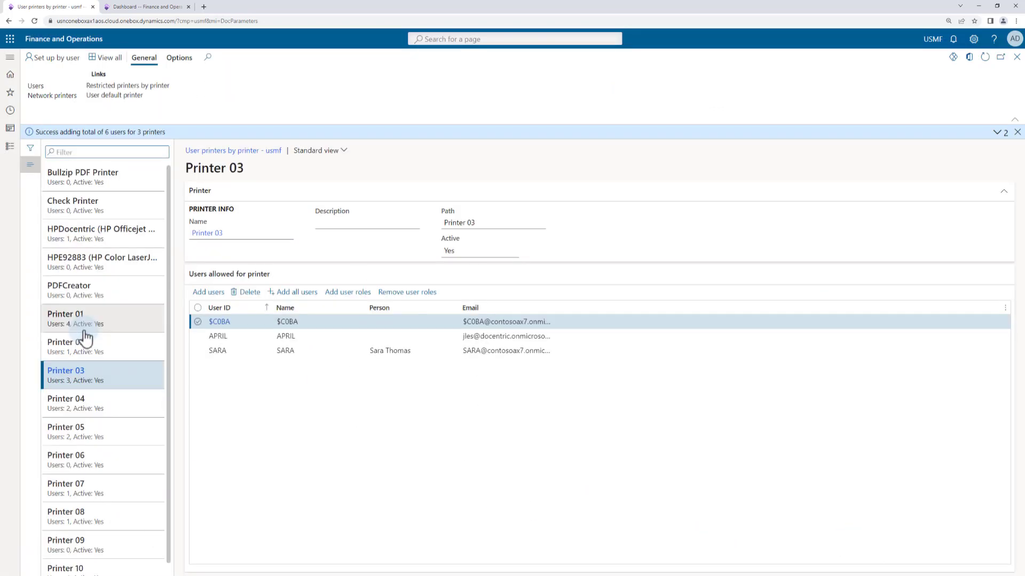
left_click(81, 407)
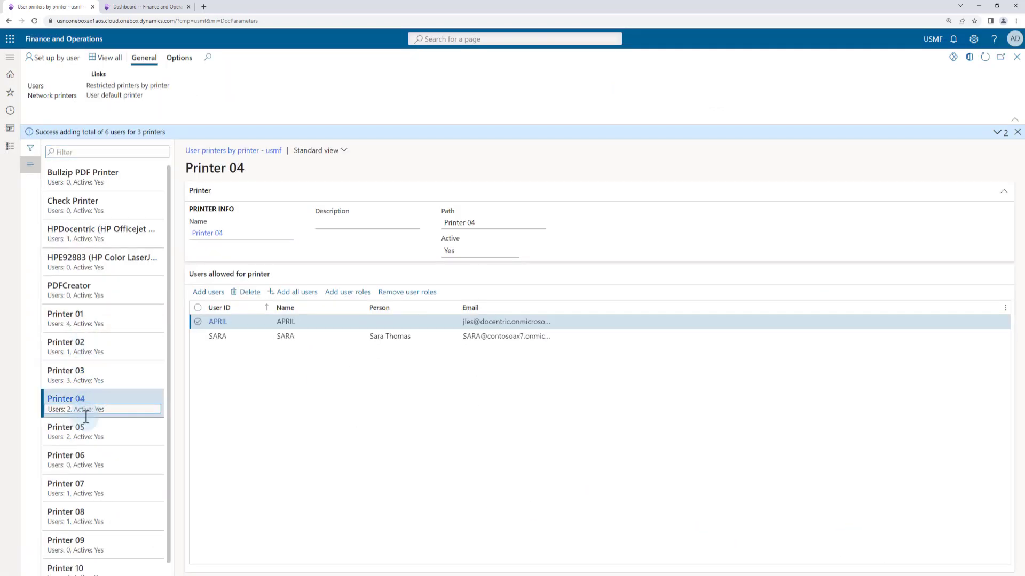
left_click(82, 432)
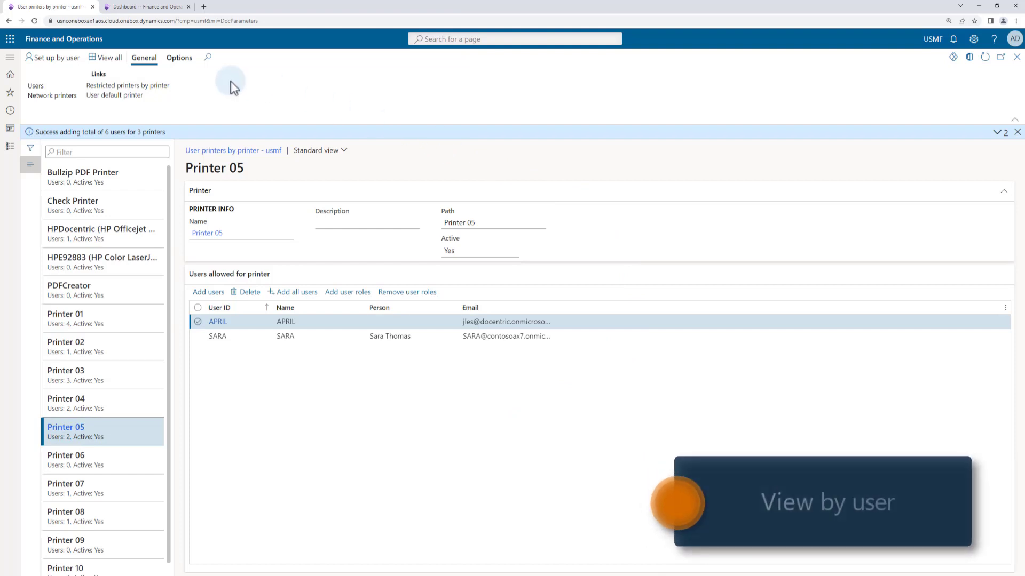
Switch to the setup by user and add Printer 10 to the allowed printers of all users
left_click(55, 59)
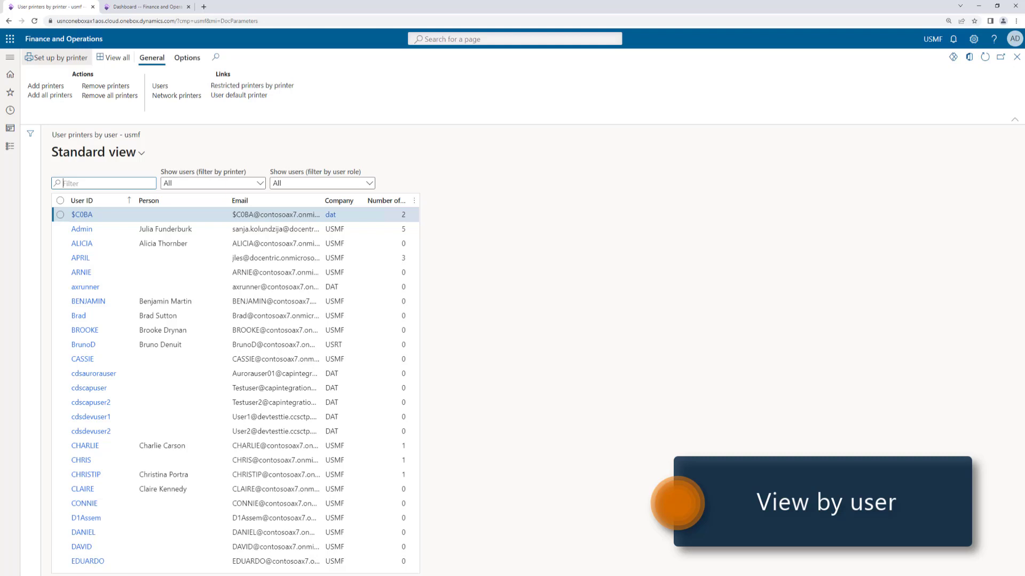
left_click(60, 200)
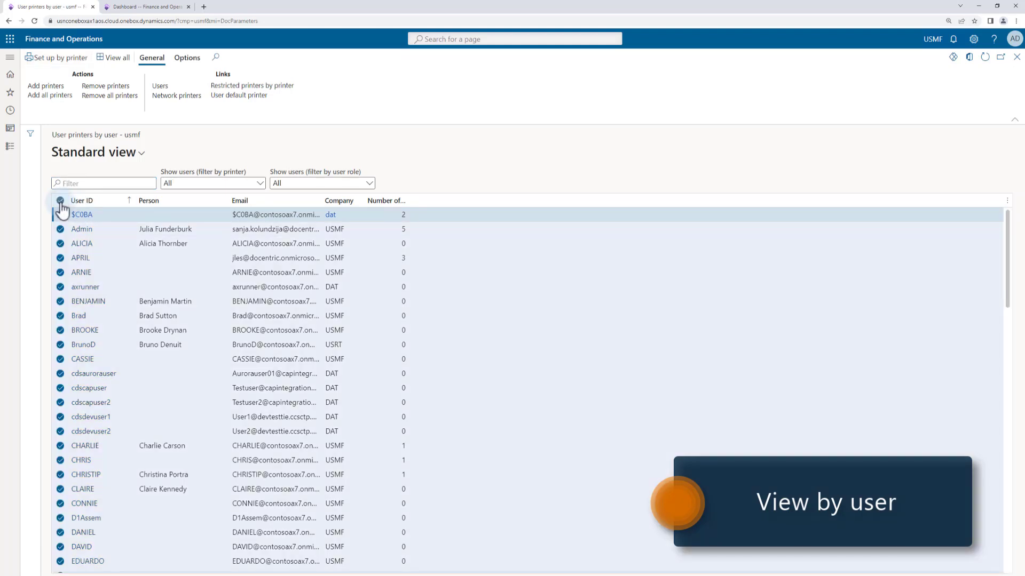
left_click(45, 86)
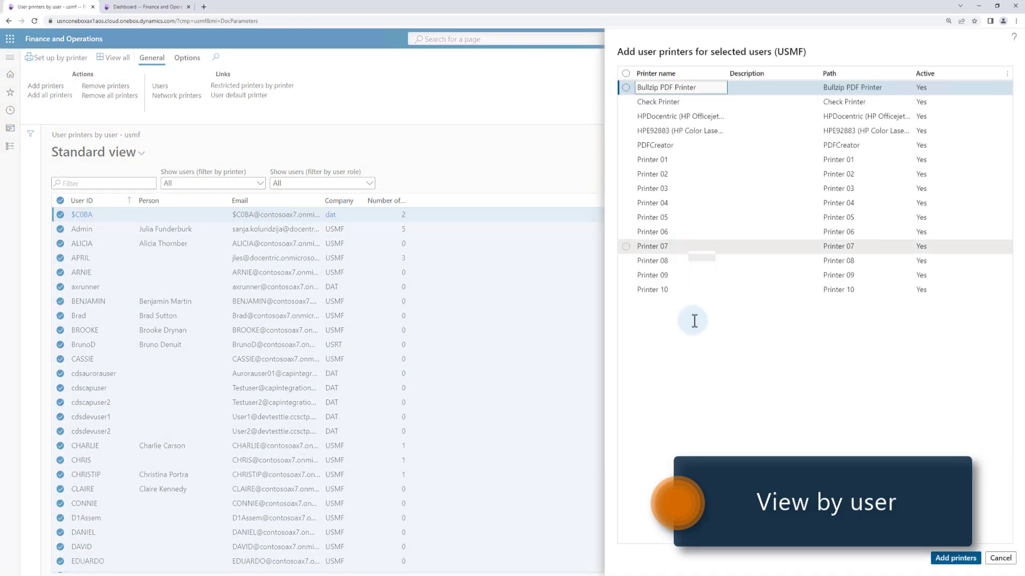
left_click(662, 289)
left_click(953, 559)
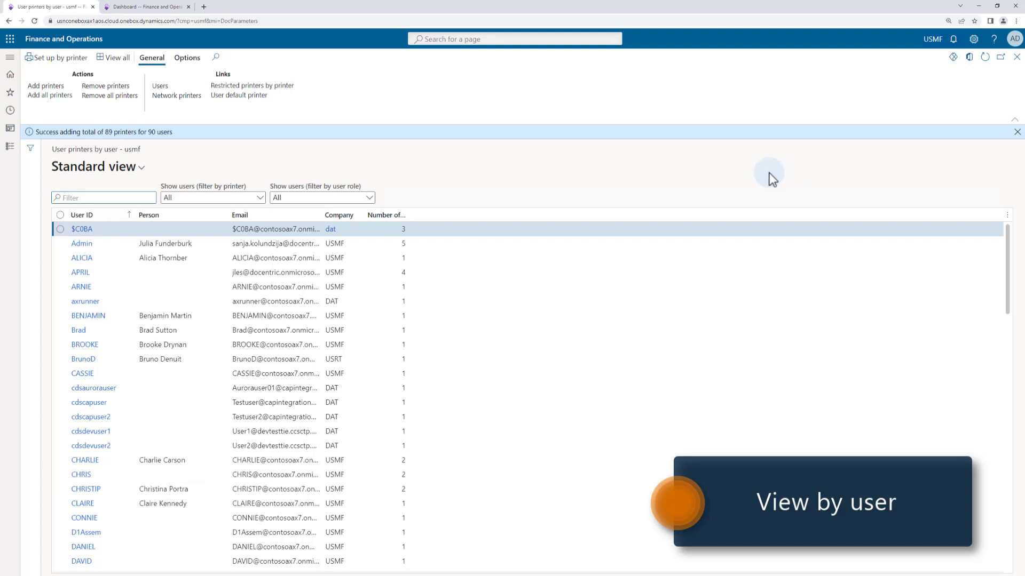
Compare the Admin user's allowed printers with the printer names offered in the report's Docentric print destination settings
left_click(81, 246)
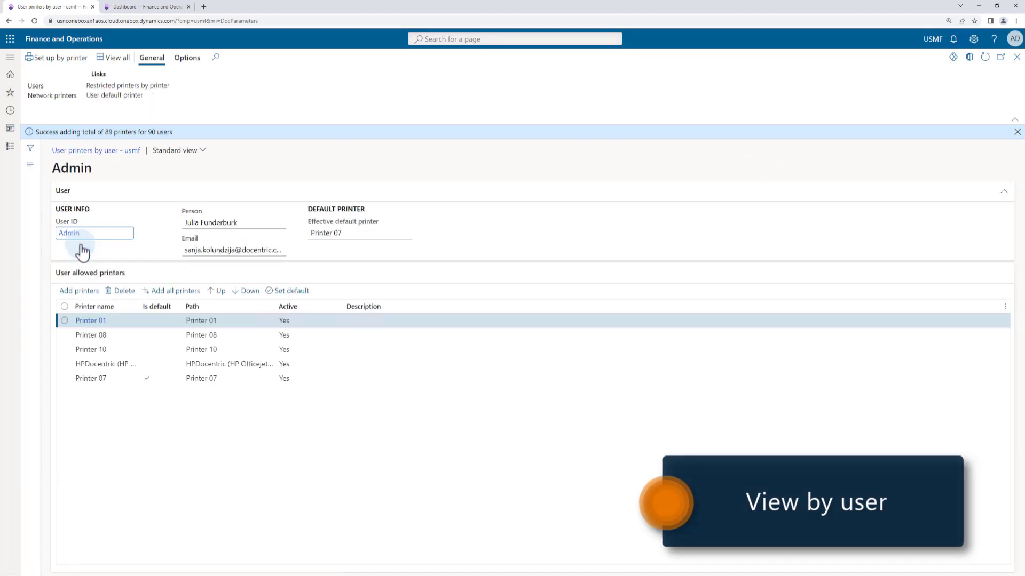
left_click(30, 166)
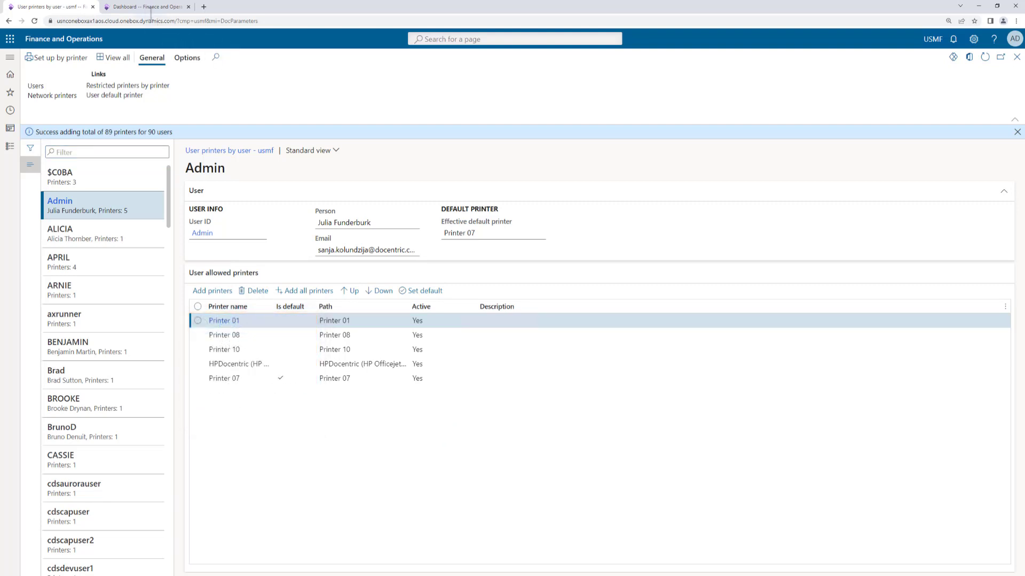
left_click(147, 12)
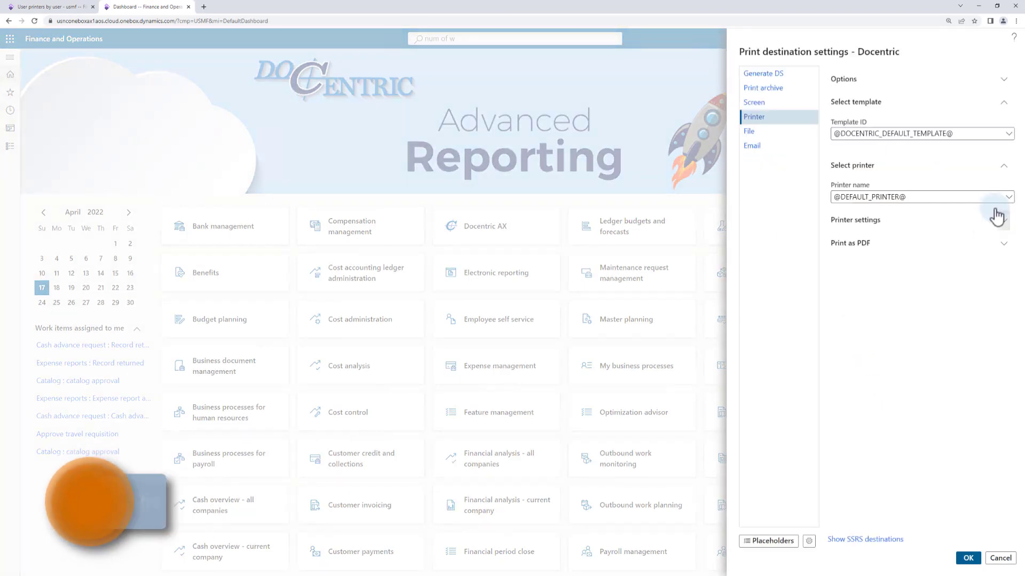
left_click(1008, 197)
left_click(1010, 198)
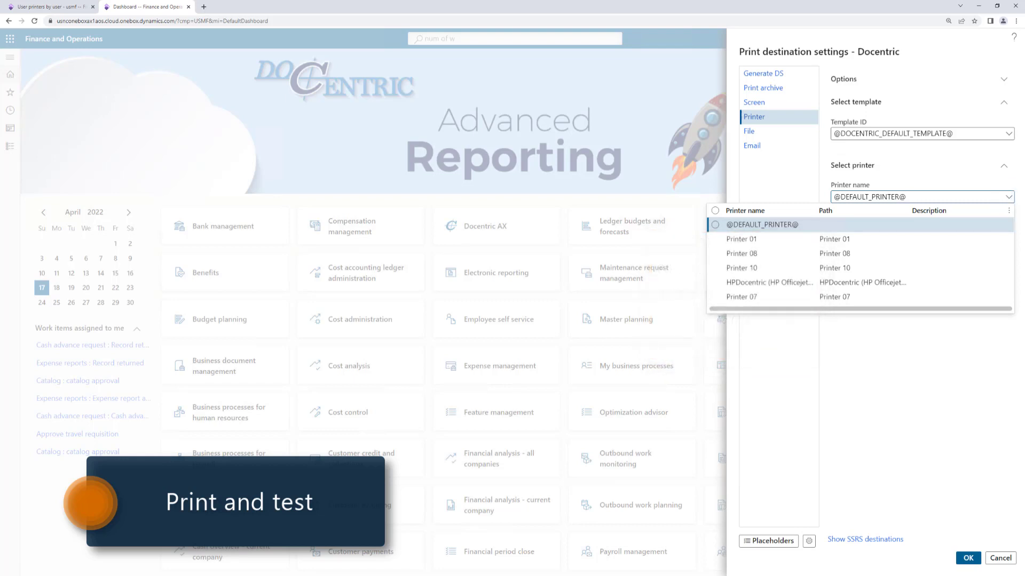
left_click(964, 419)
left_click(1000, 558)
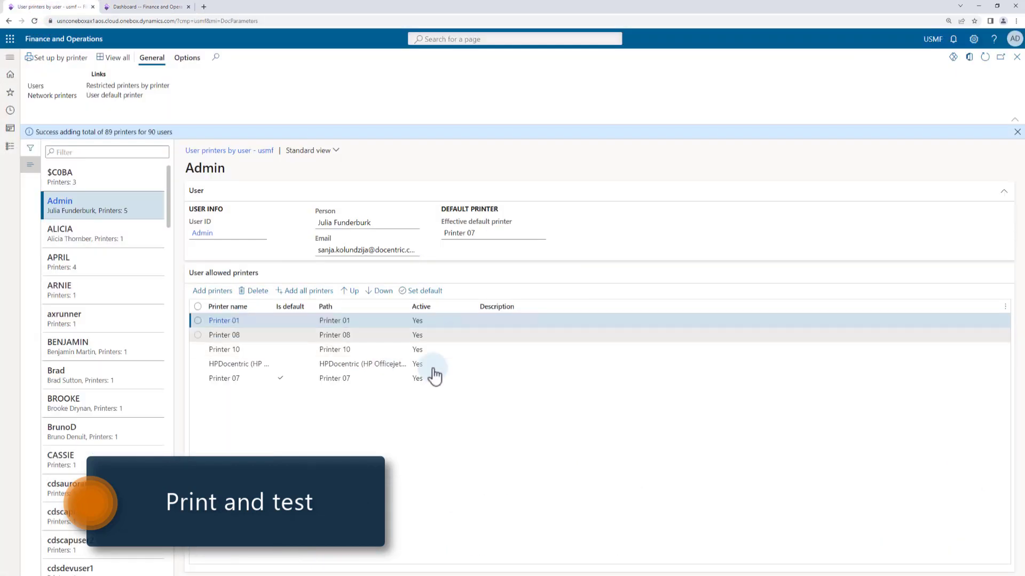
Reorder the Admin user's allowed printers, moving the HPDocentric printer to last place and Printer 07 to second place
left_click(246, 364)
left_click(380, 291)
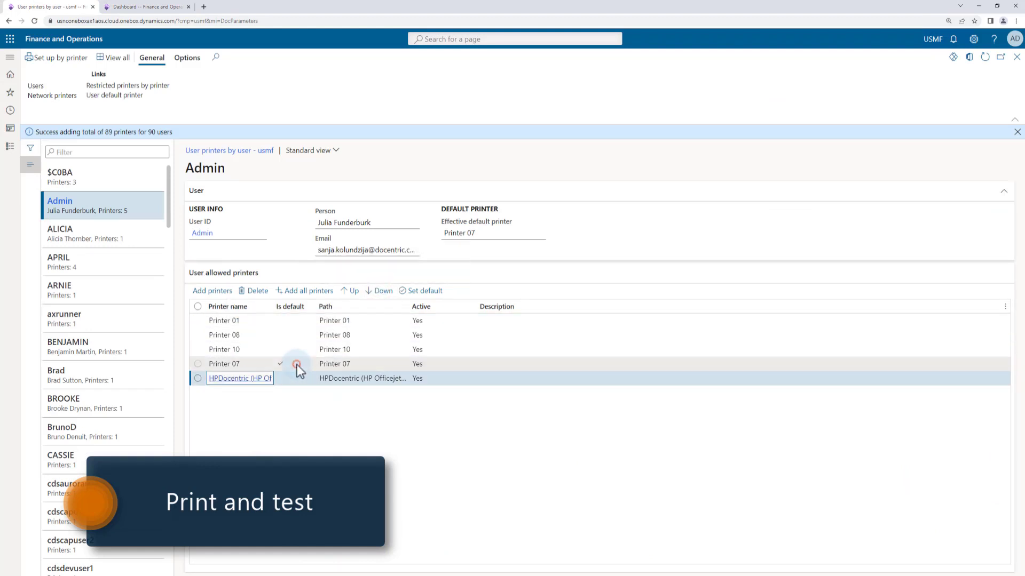
left_click(297, 364)
left_click(353, 293)
left_click(352, 292)
left_click(352, 293)
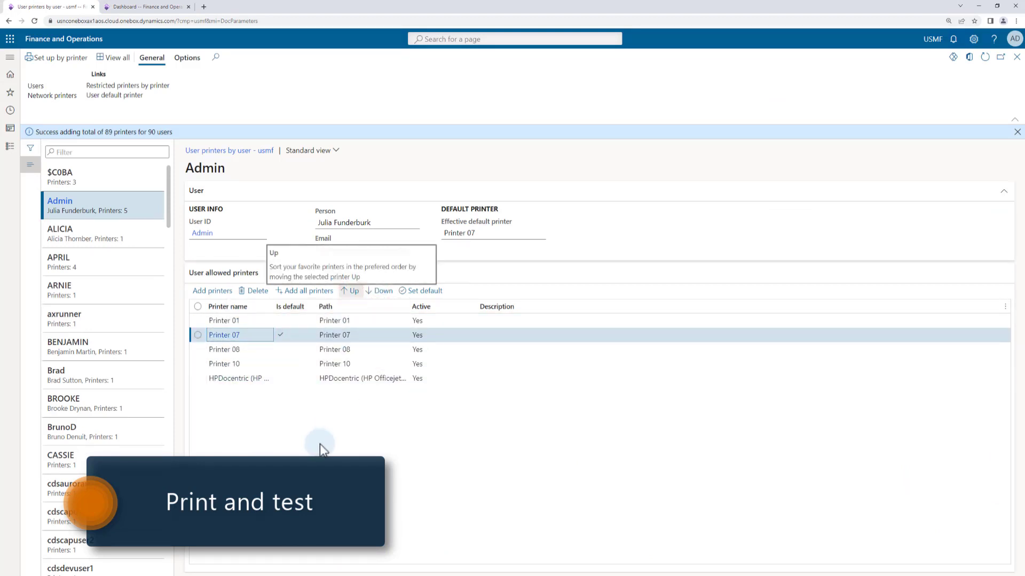
left_click(148, 9)
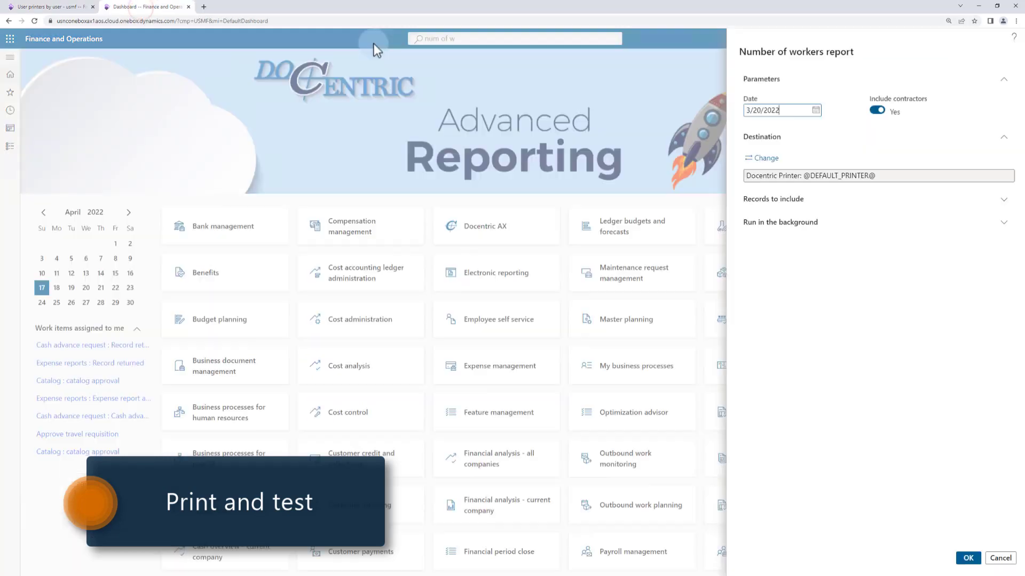
left_click(755, 160)
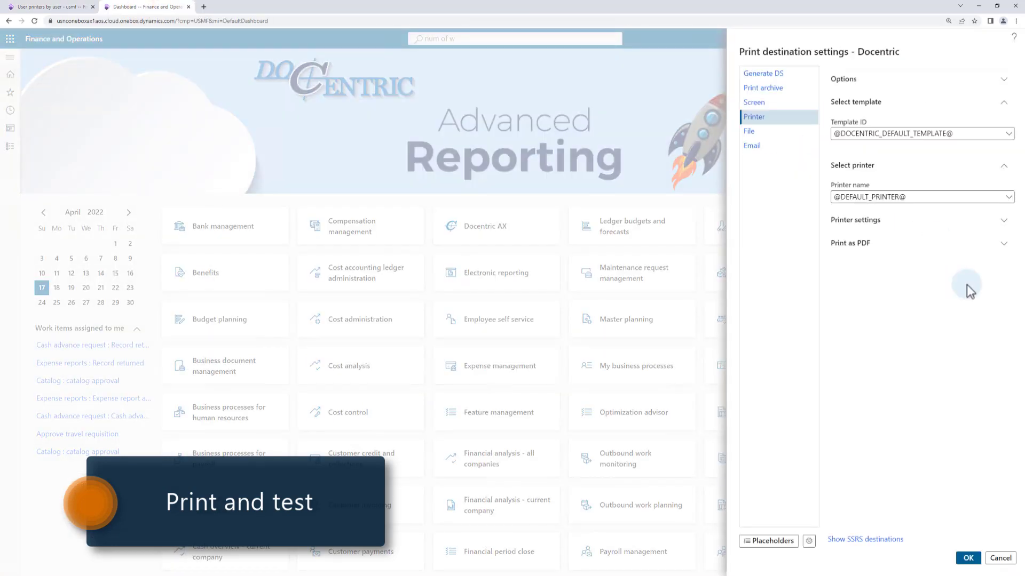
left_click(1008, 197)
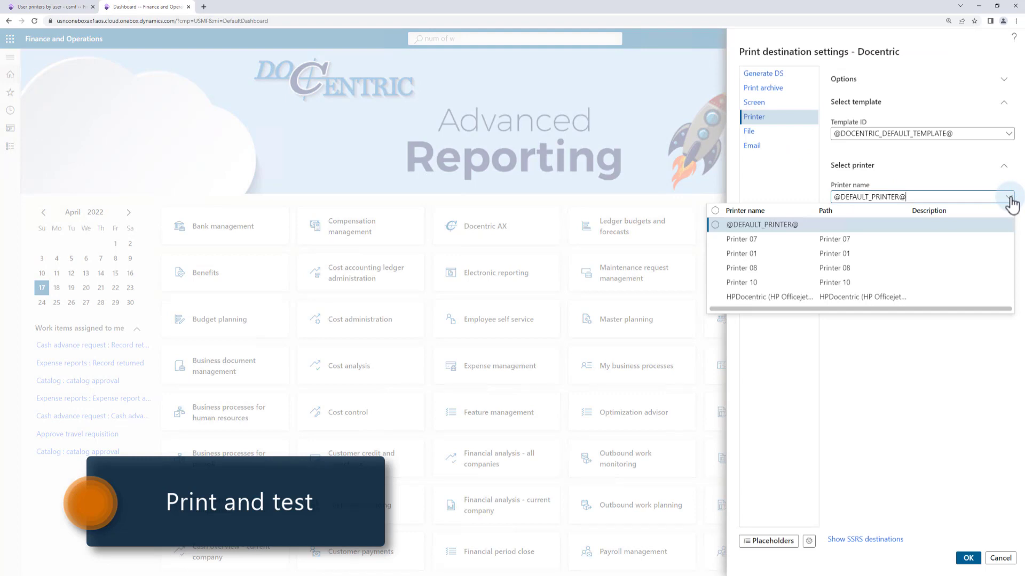
left_click(895, 370)
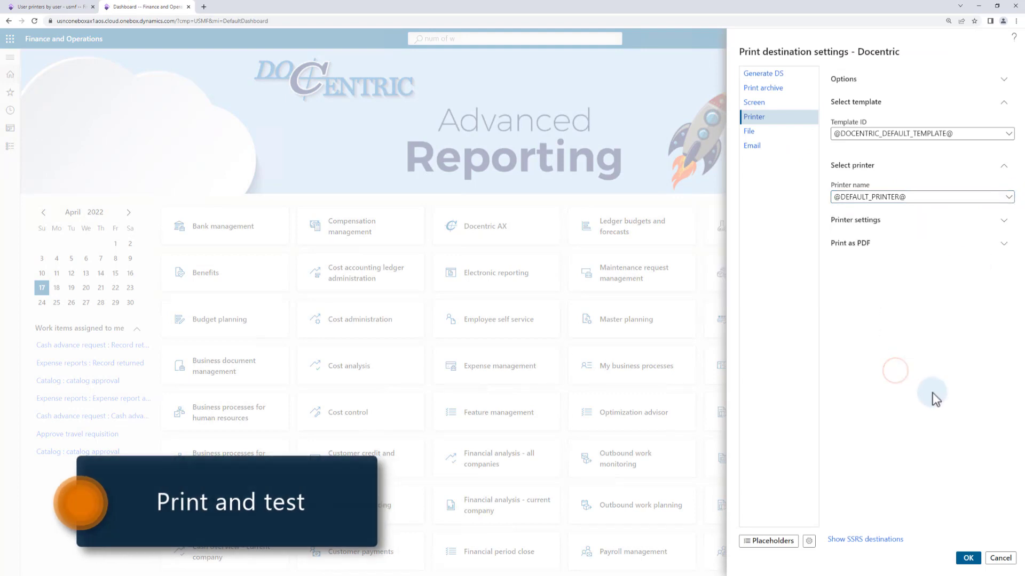
left_click(968, 558)
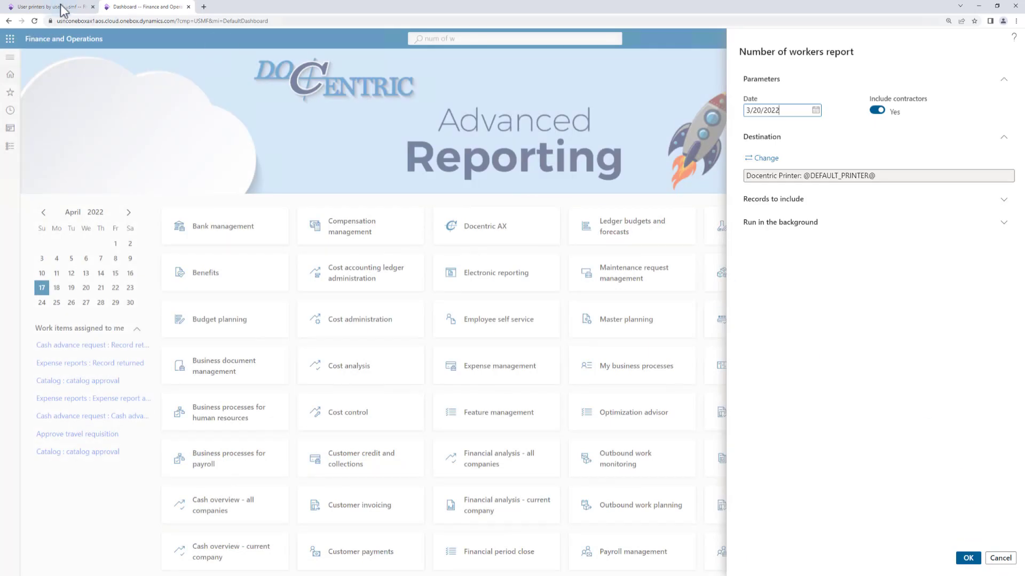
Return to the user printers setup and delete Printer 07 from the Admin user's allowed printers
left_click(61, 7)
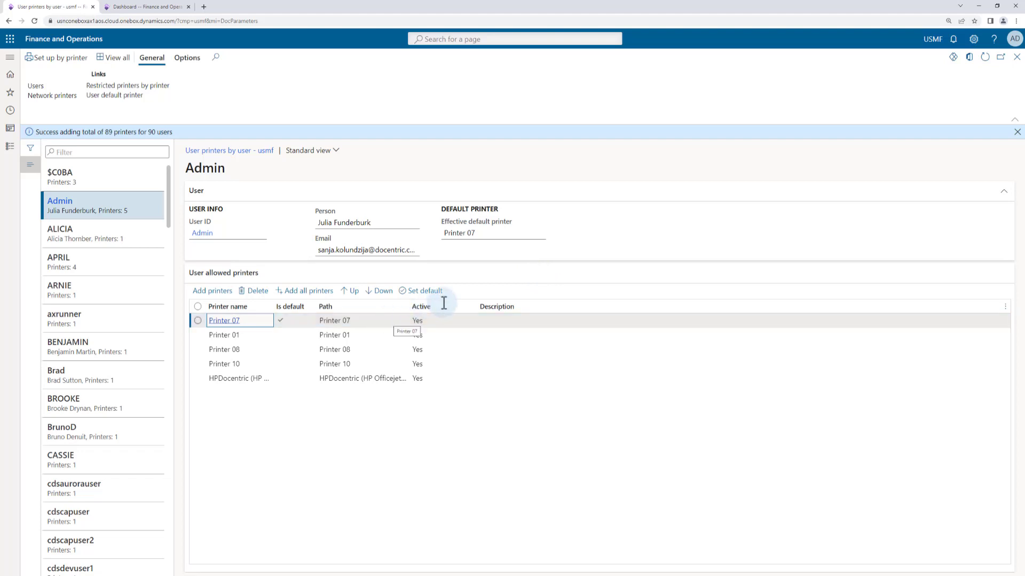
mouse_move(474, 232)
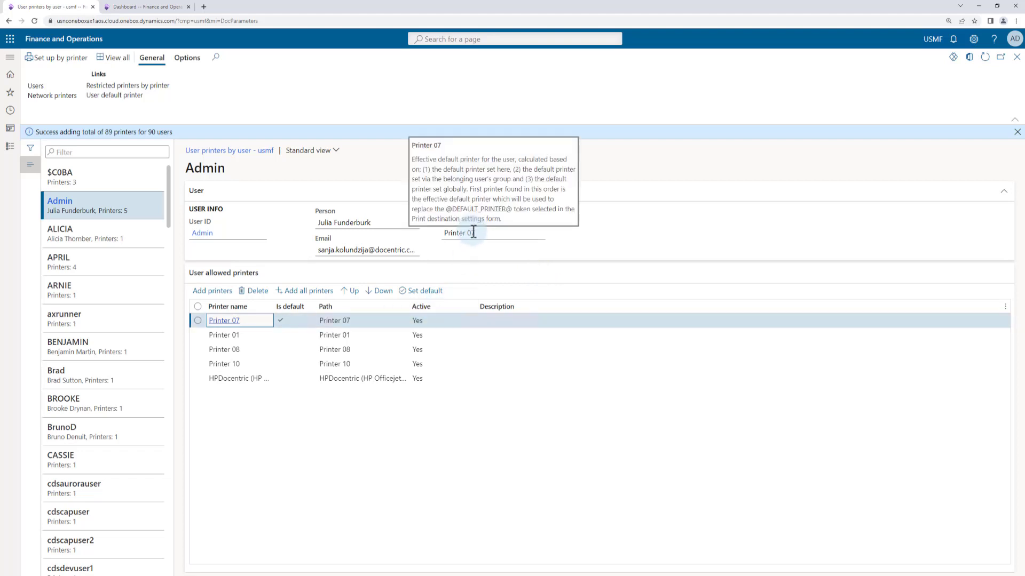
left_click(366, 320)
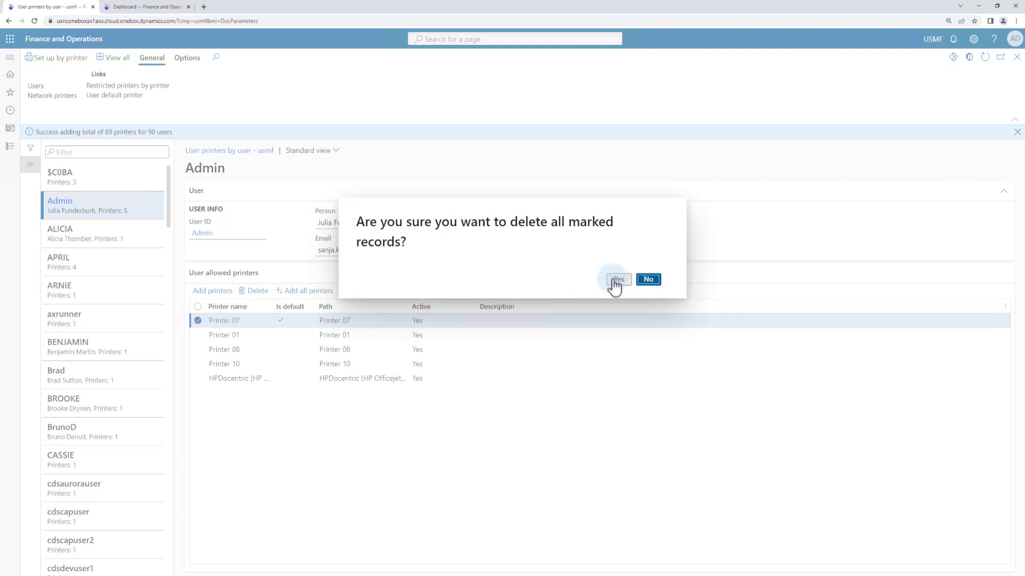
left_click(615, 281)
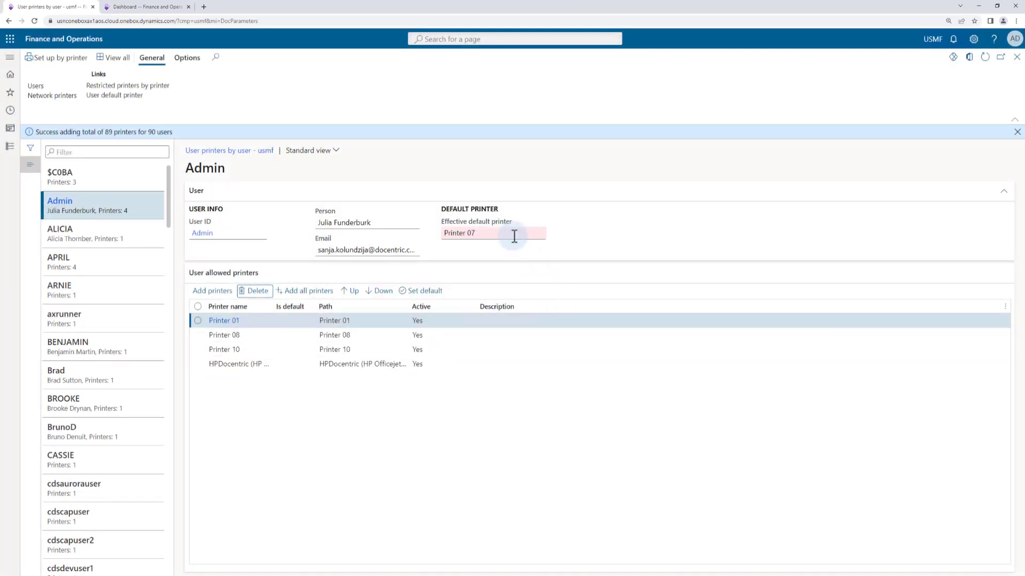
Set Printer 01 as the Admin user's default printer
mouse_move(514, 236)
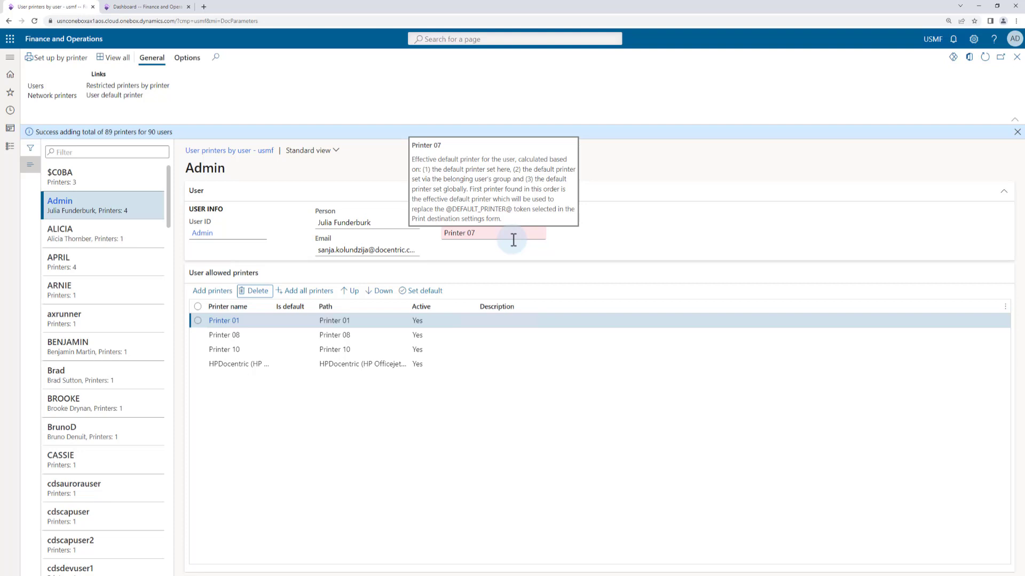
left_click(370, 320)
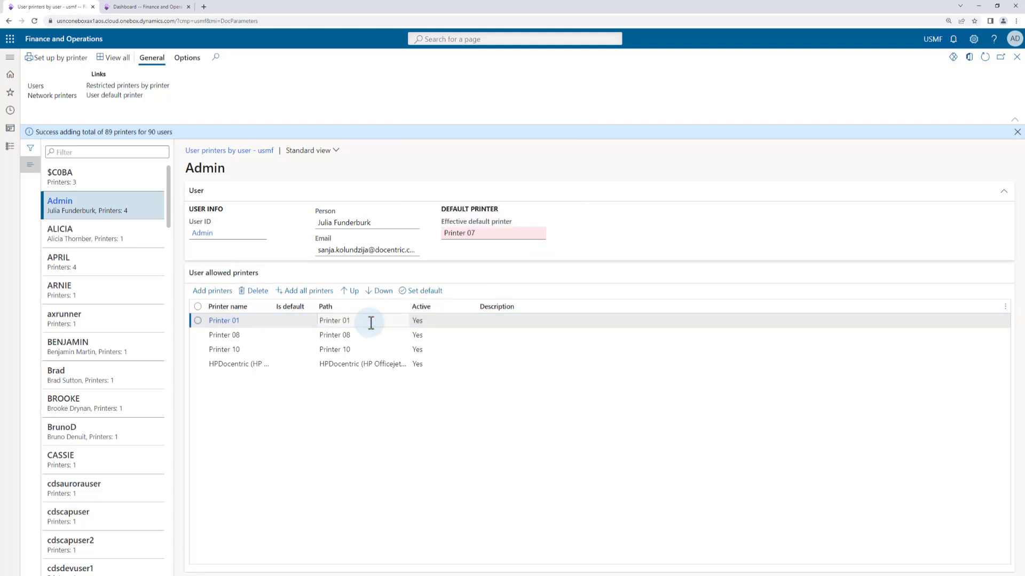
left_click(444, 291)
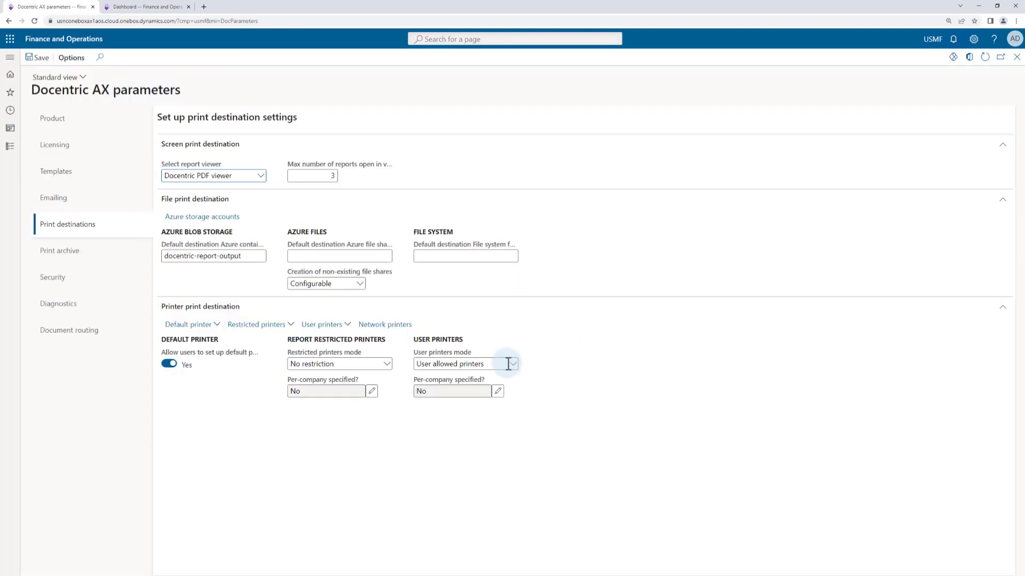
Set the user printers mode in the Docentric AX print destination parameters to User favorite printers and save
left_click(512, 365)
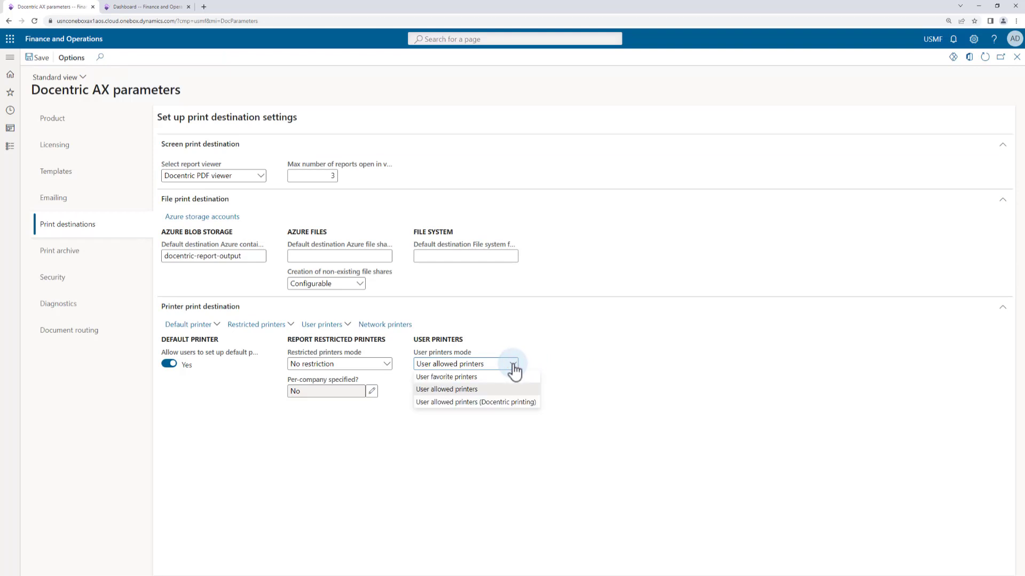
left_click(448, 378)
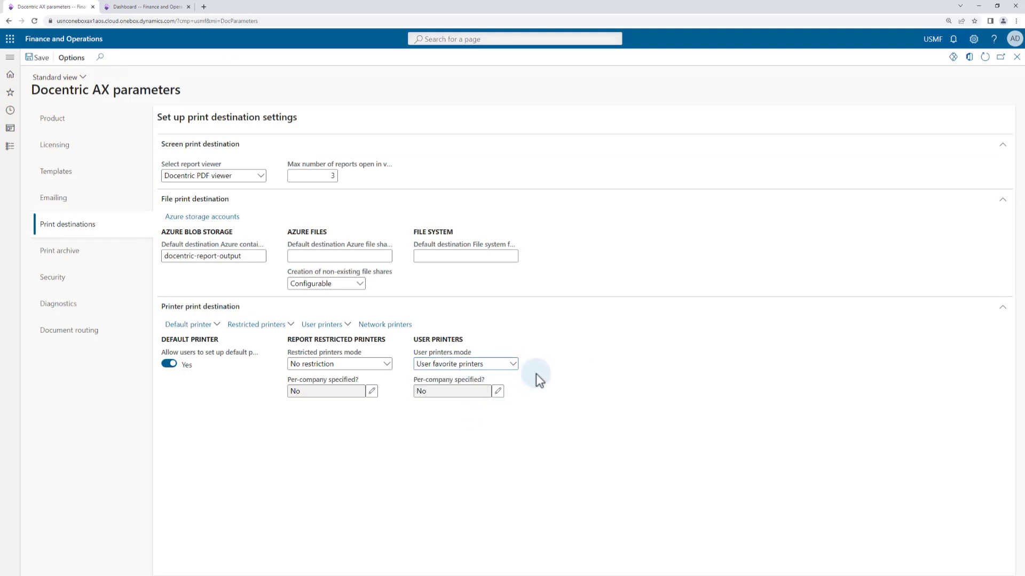
left_click(41, 61)
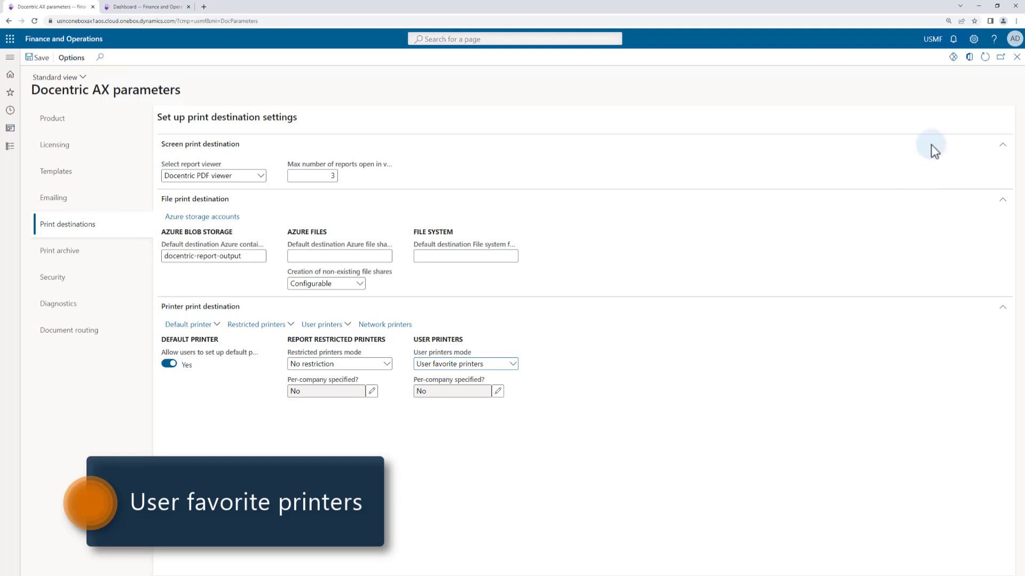
Open the Admin user's favorite printers from the account's Docentric settings in User options and show the filters
left_click(974, 41)
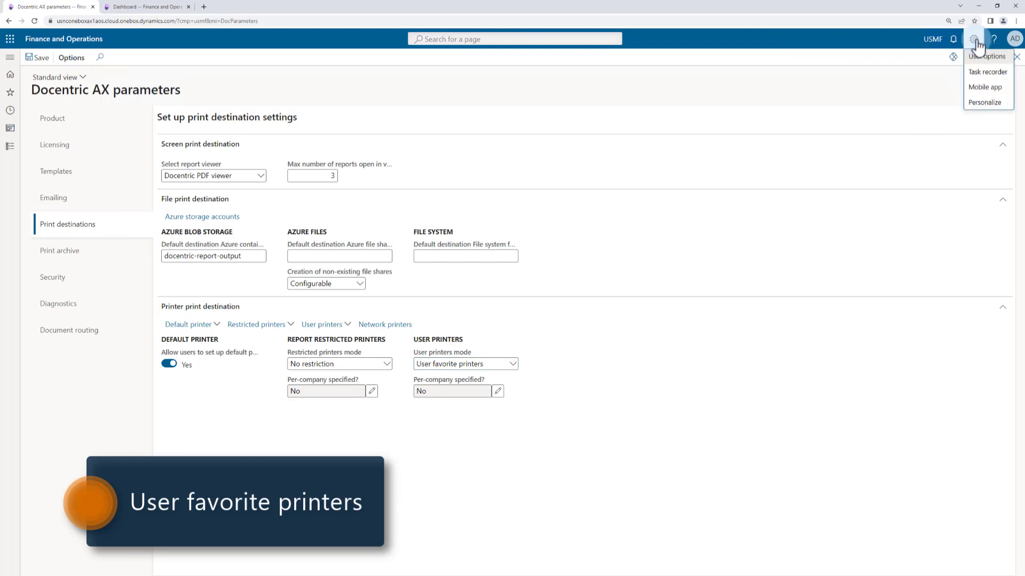
left_click(962, 56)
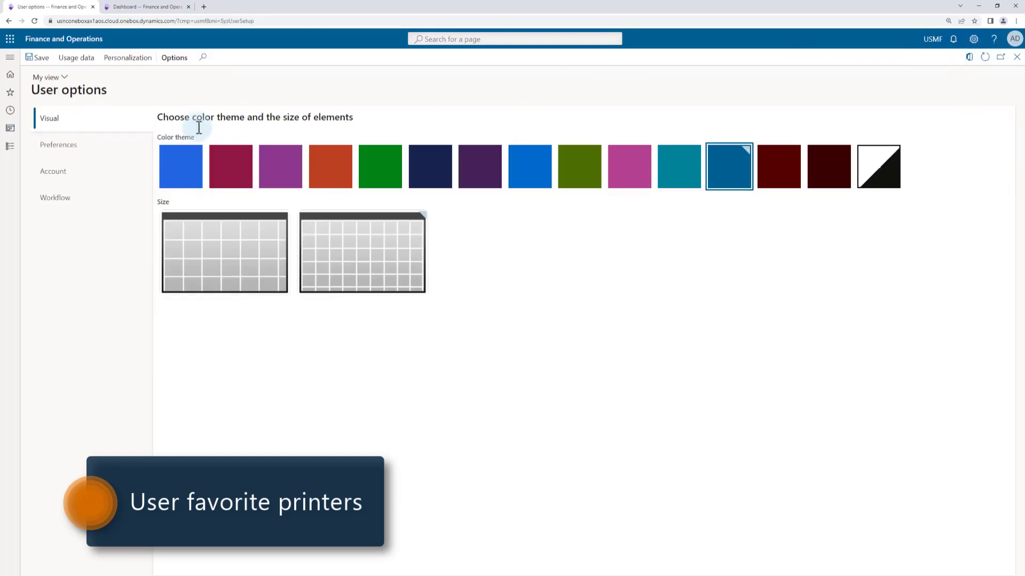
left_click(56, 183)
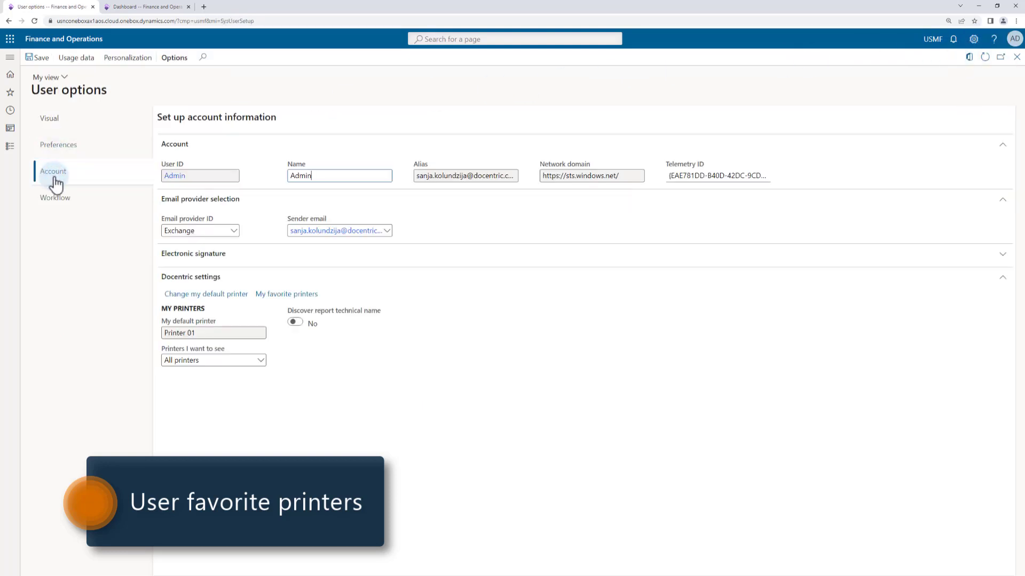
left_click(293, 295)
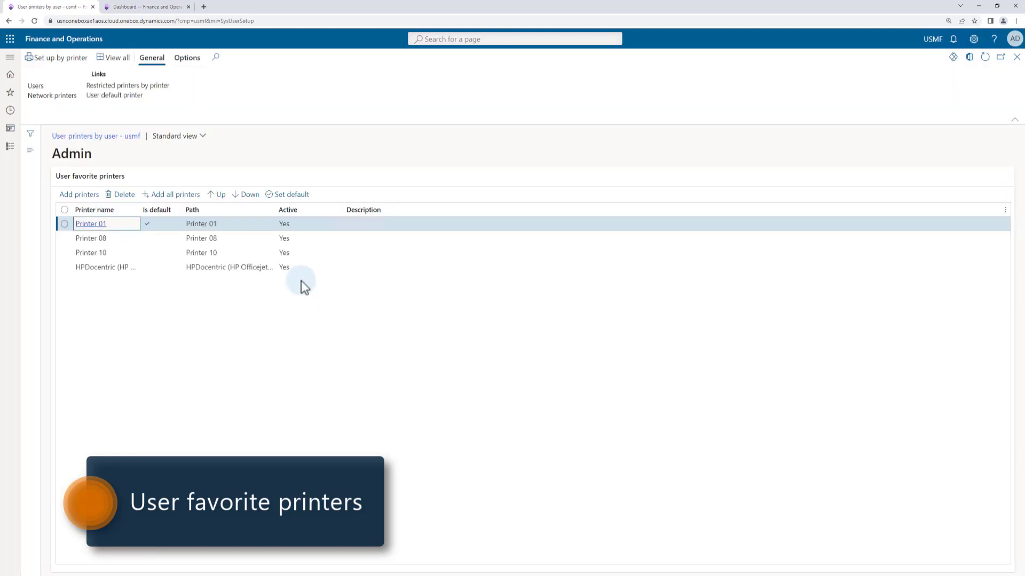
left_click(32, 136)
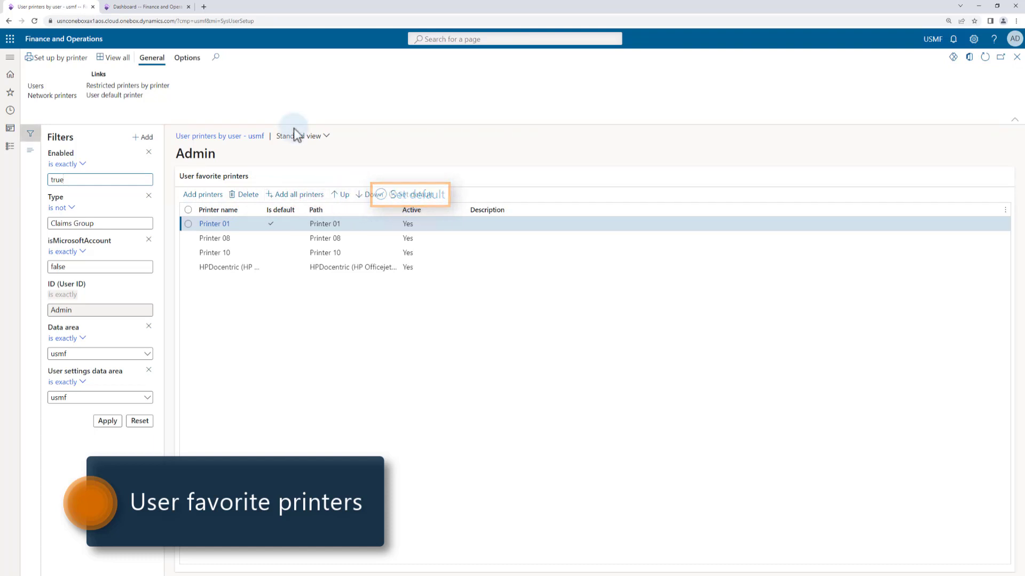
Add Printer 03, Printer 04 and Printer 05 to the Admin user's favorite printers
left_click(206, 196)
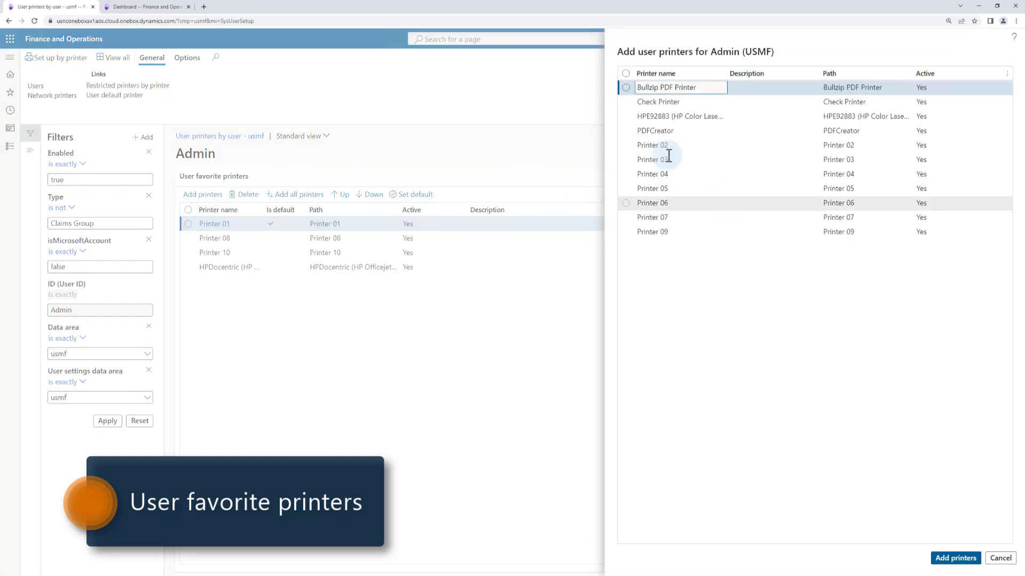
left_click(626, 160)
left_click(627, 174)
left_click(627, 189)
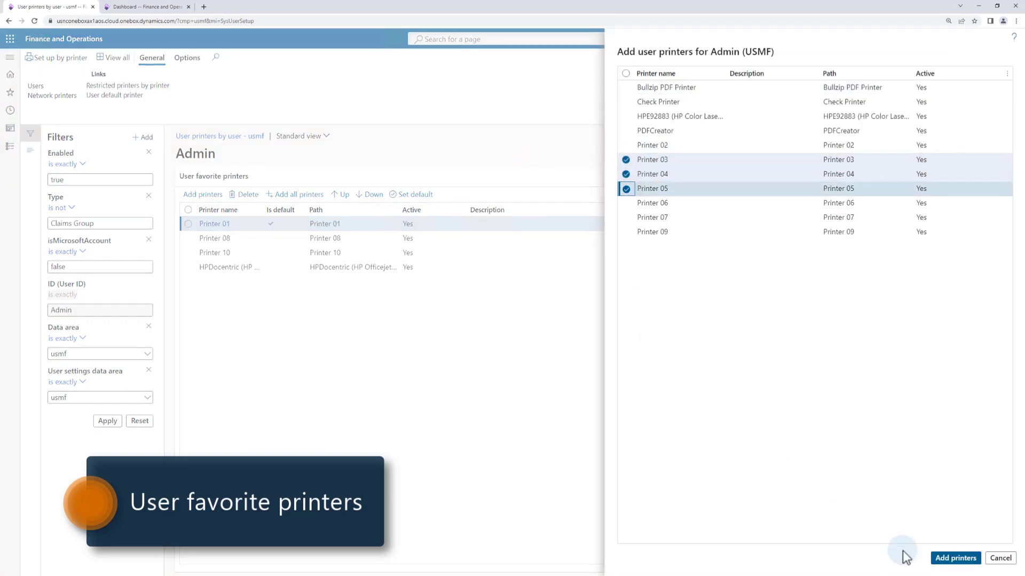
left_click(961, 559)
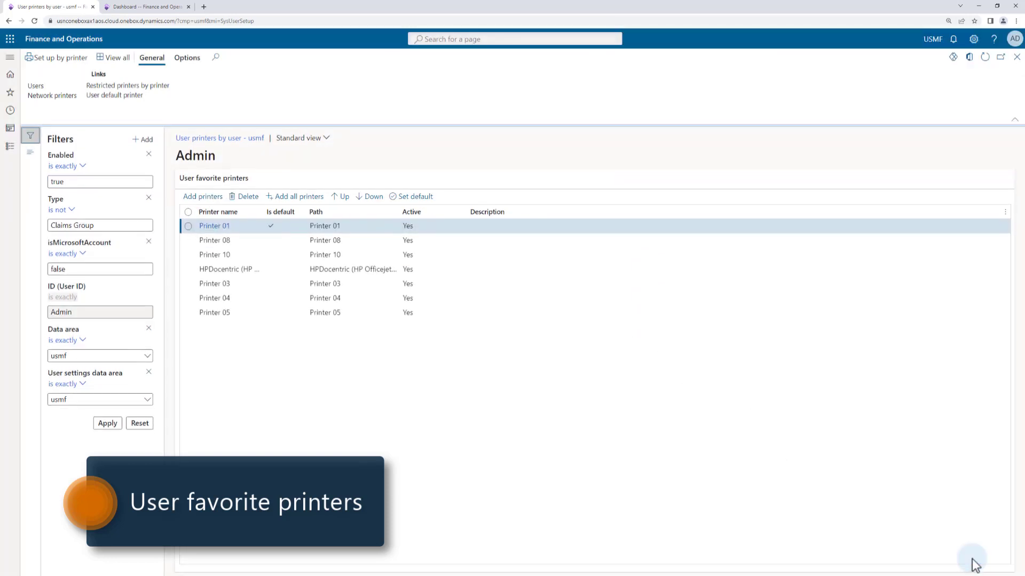
Move Printer 10 to first place and Printer 08 to second place among the Admin user's favorite printers
left_click(267, 266)
left_click(343, 209)
left_click(343, 209)
left_click(222, 267)
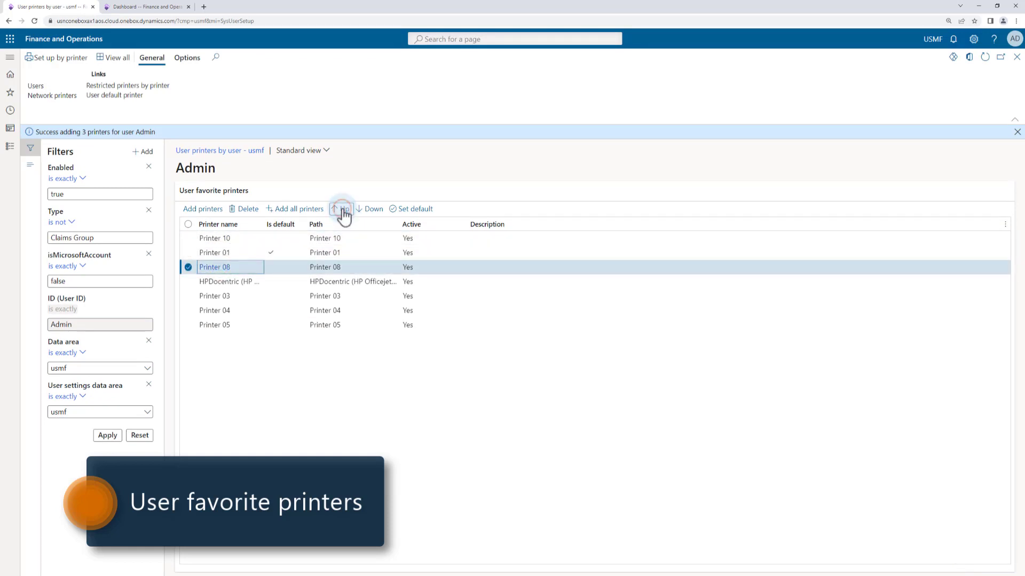
left_click(343, 210)
Move Printer 05, Printer 04 and Printer 03, in that order, to directly above Printer 01 in the favorite printers
left_click(242, 325)
left_click(343, 210)
left_click(343, 210)
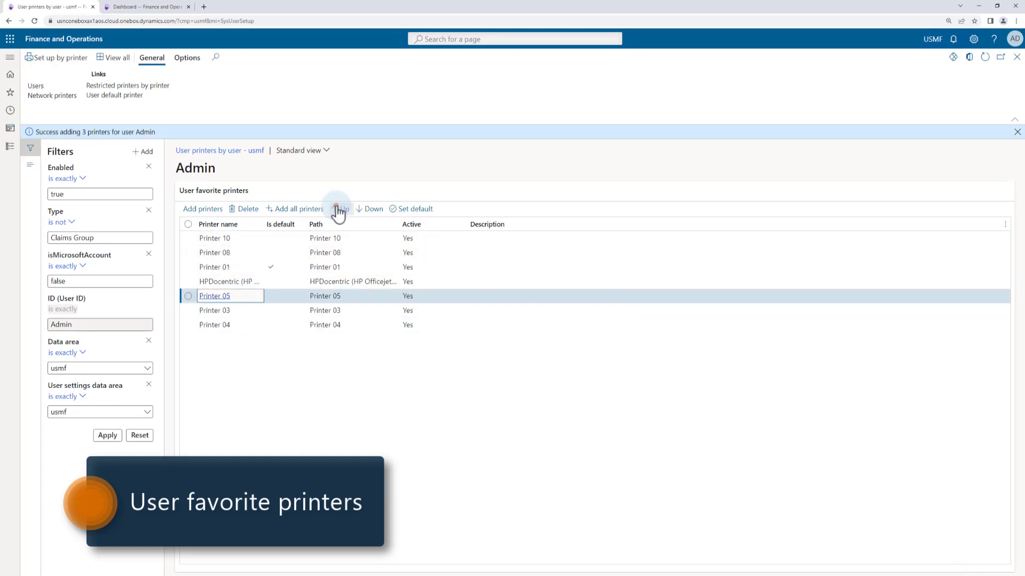
left_click(343, 209)
left_click(343, 209)
left_click(243, 325)
left_click(343, 209)
left_click(343, 209)
left_click(343, 209)
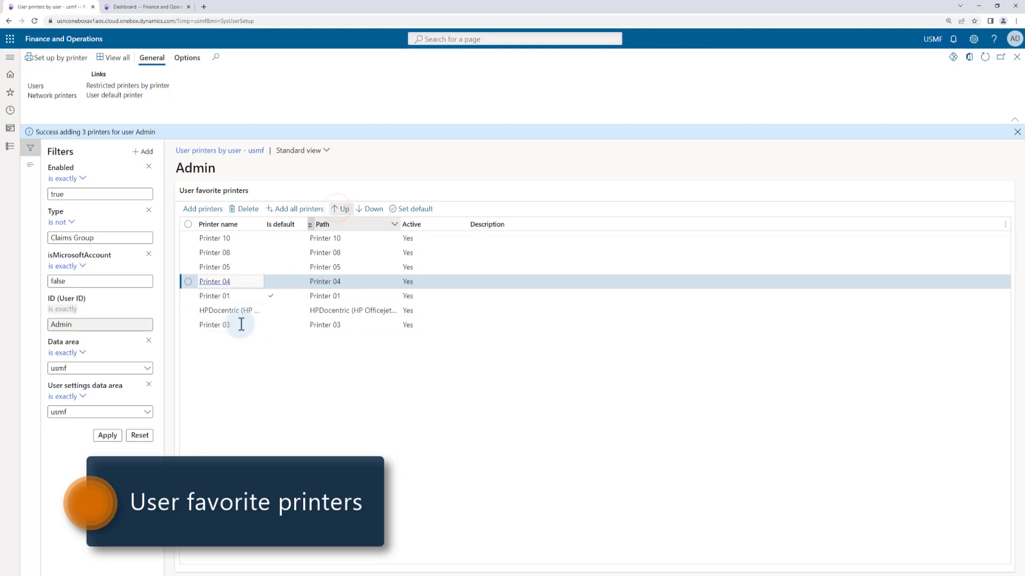
left_click(238, 325)
left_click(344, 209)
left_click(343, 209)
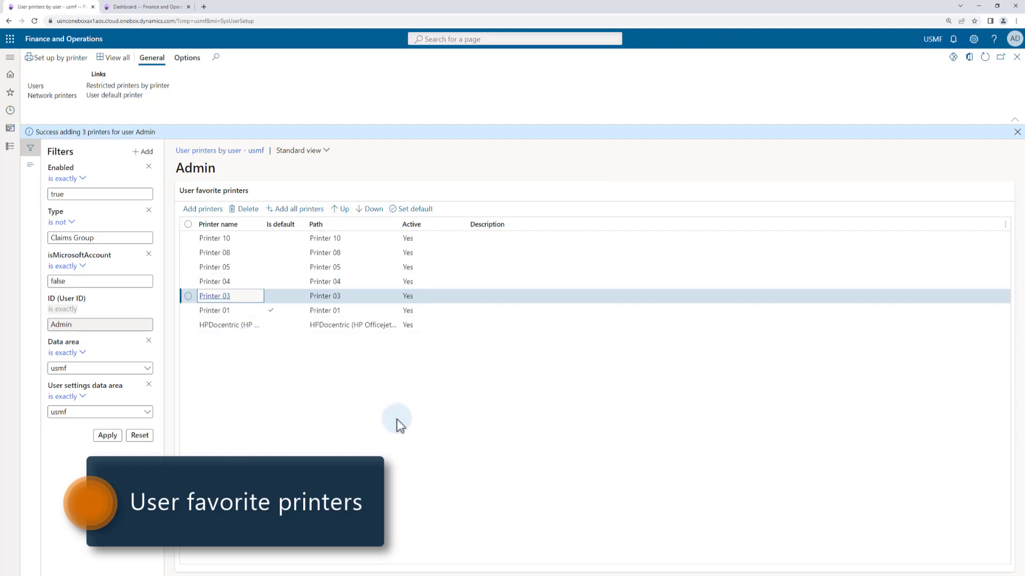
Return to the account settings in User options and save My favorite printers only as the printers to see
key("Escape")
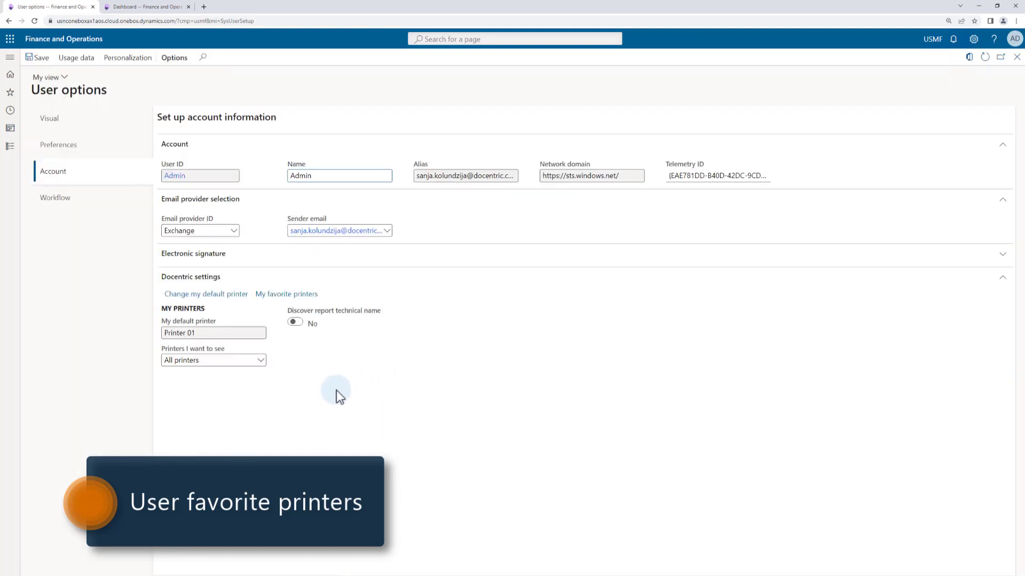
left_click(261, 363)
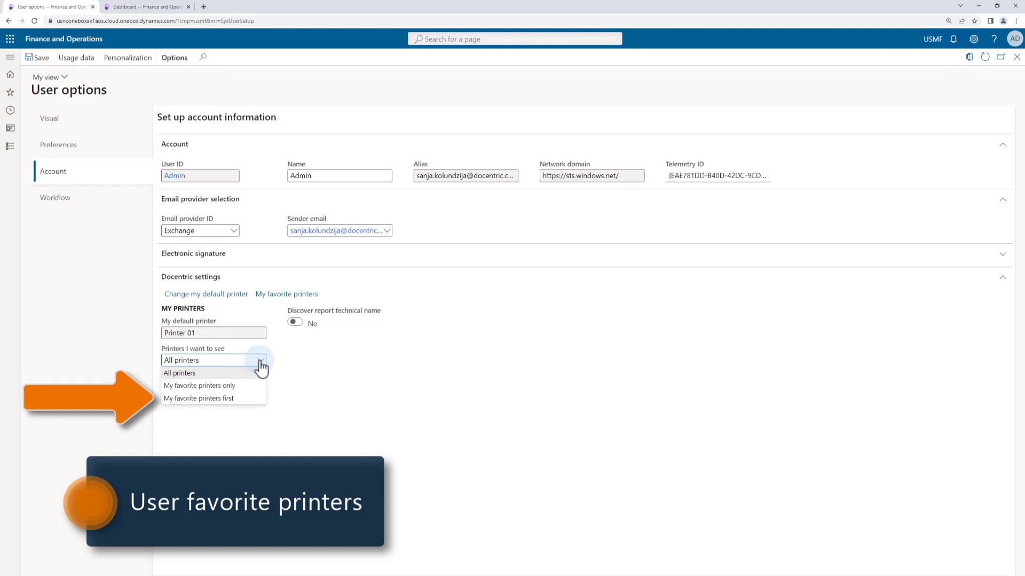
left_click(239, 386)
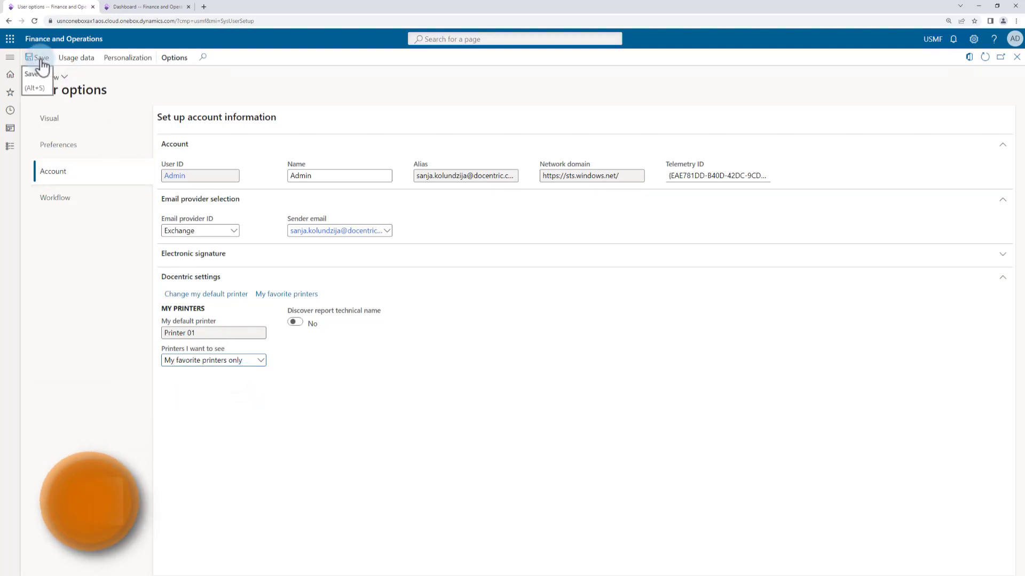
Check which printers the report's print destination settings offer with only favorite printers shown, leaving the destination as it is
left_click(151, 6)
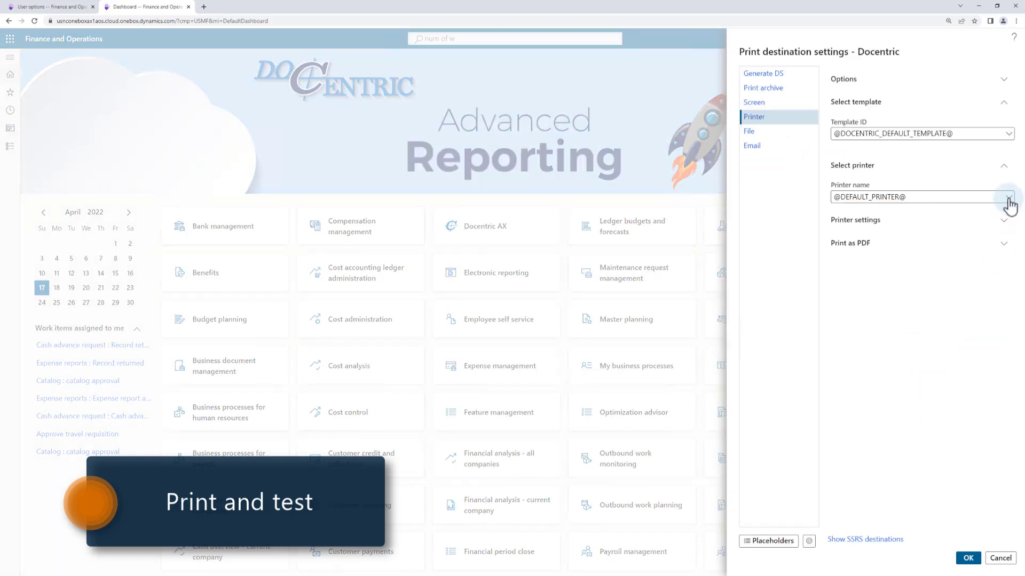
left_click(1008, 197)
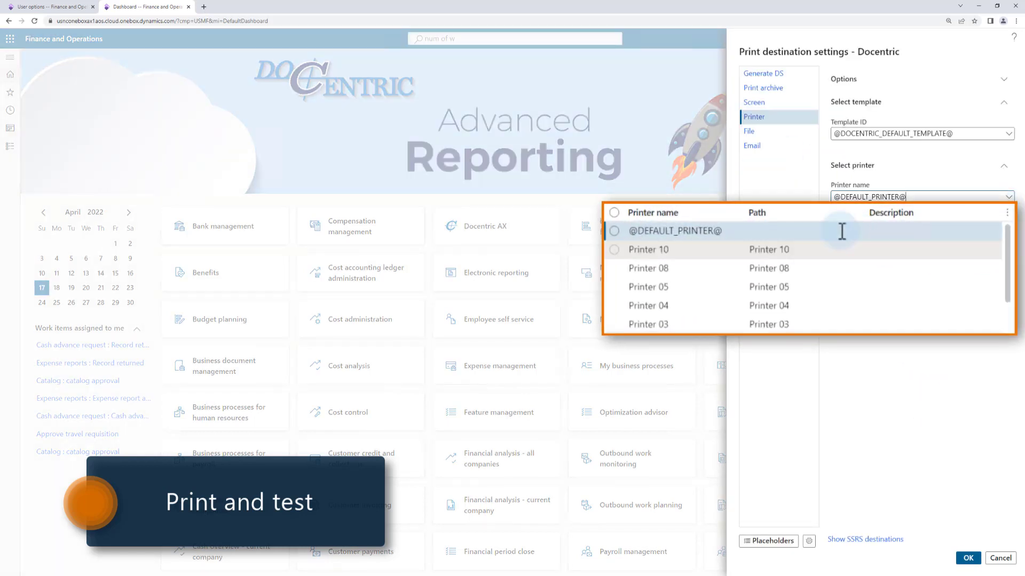
left_click_drag(1010, 290, 1006, 235)
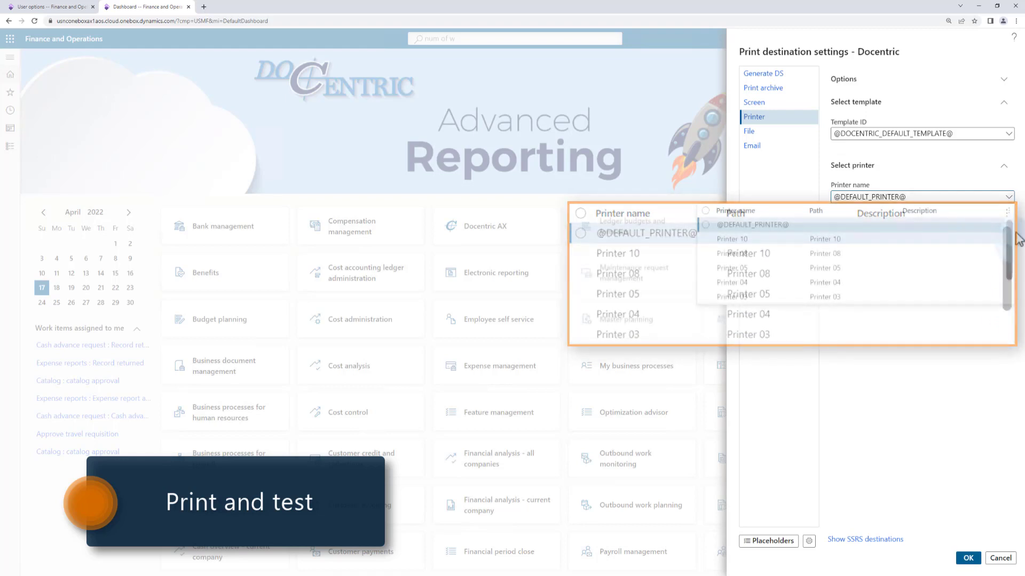
left_click(998, 557)
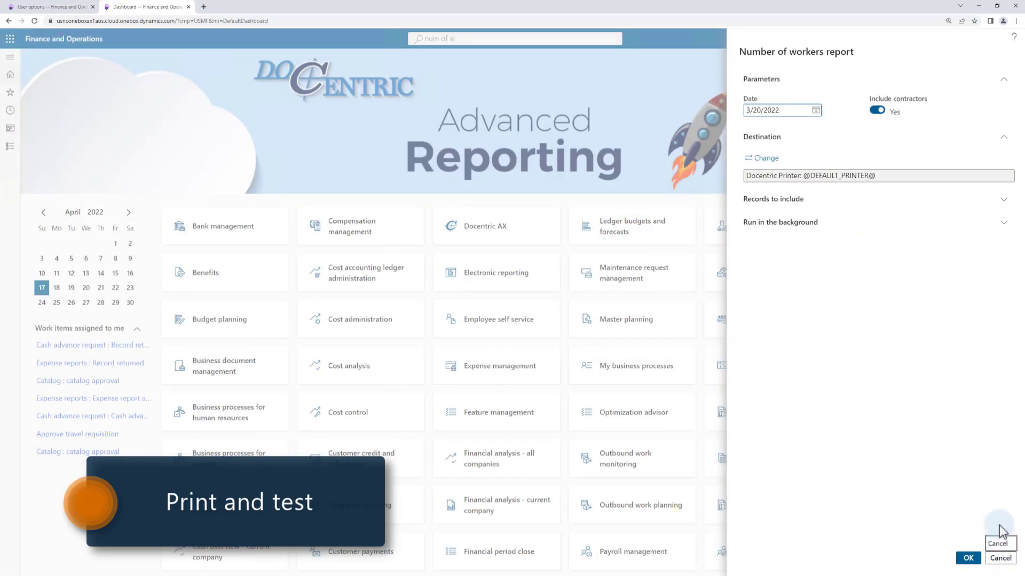
Change the printers to see in the user's Docentric settings to My favorite printers first and save
left_click(59, 7)
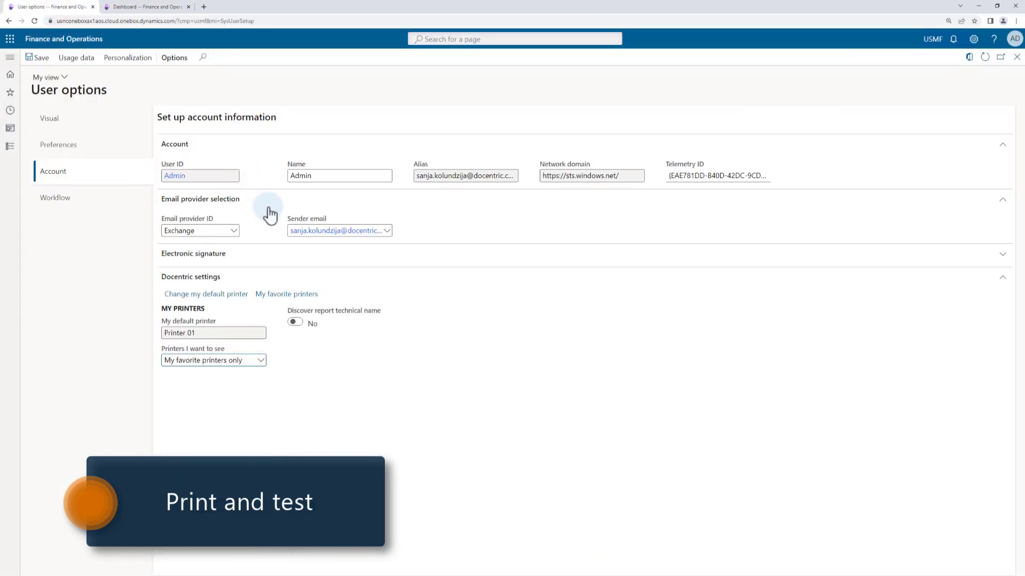
left_click(260, 361)
left_click(224, 398)
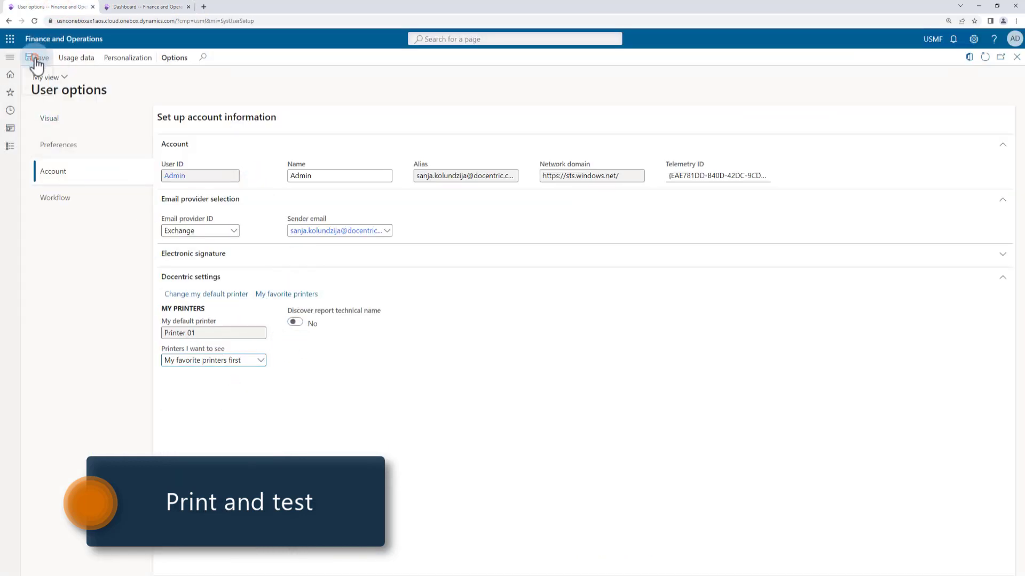
Examine the full printer list in the report's print destination settings to check the order with favorite printers first
left_click(150, 8)
left_click(768, 161)
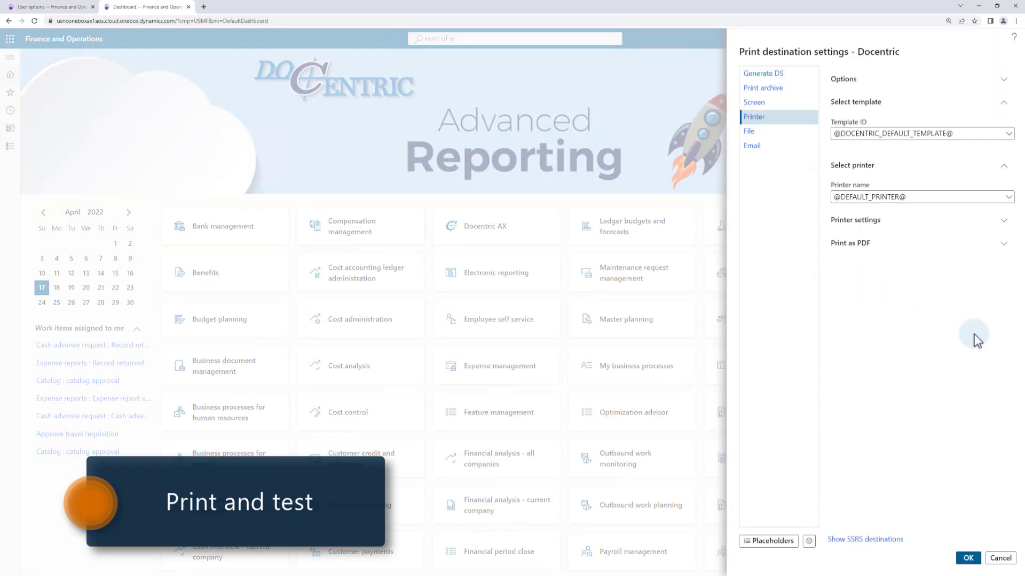
left_click(1009, 197)
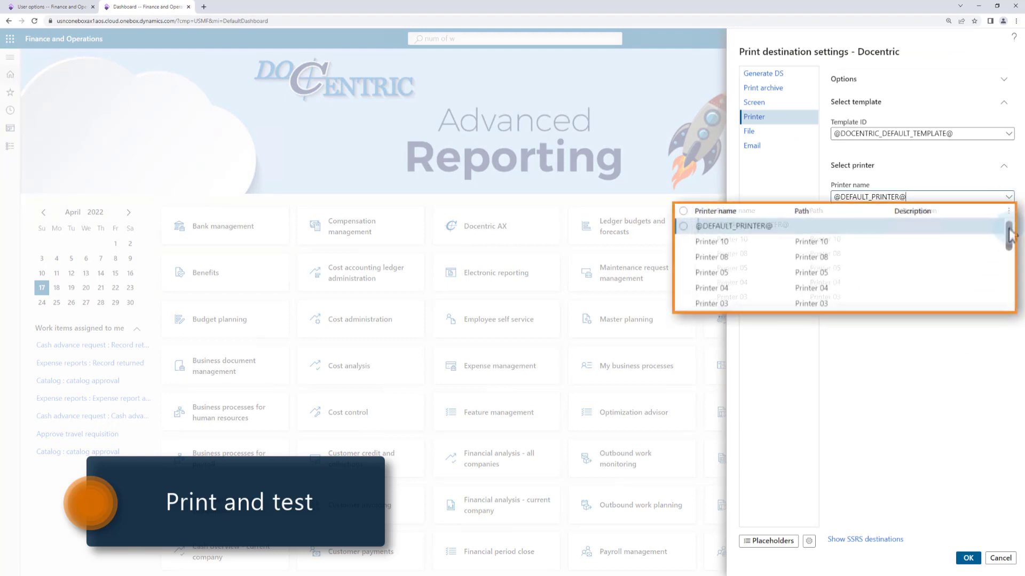
scroll(1007, 252, "down", 4)
left_click_drag(1009, 254, 1008, 334)
left_click(929, 436)
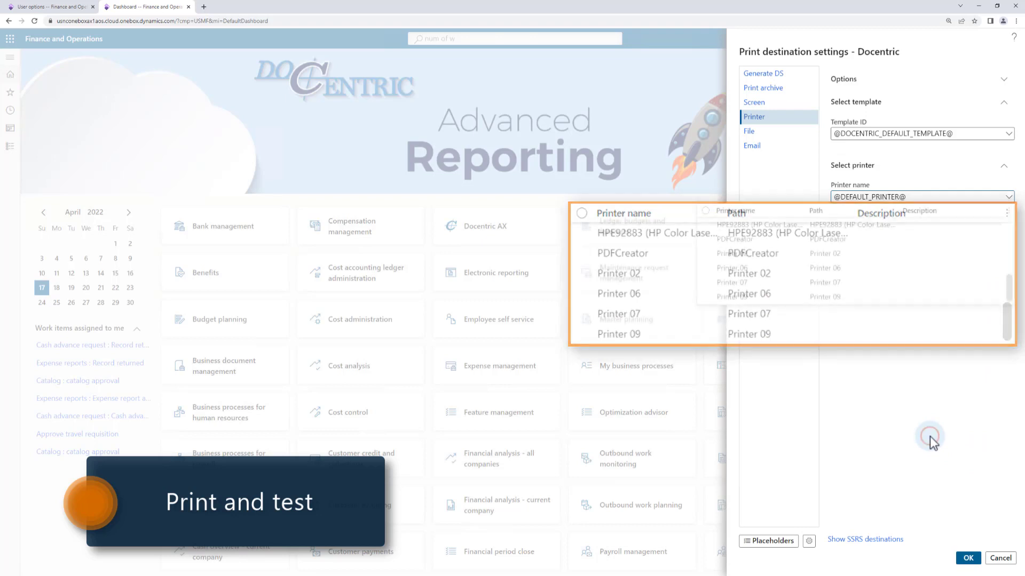